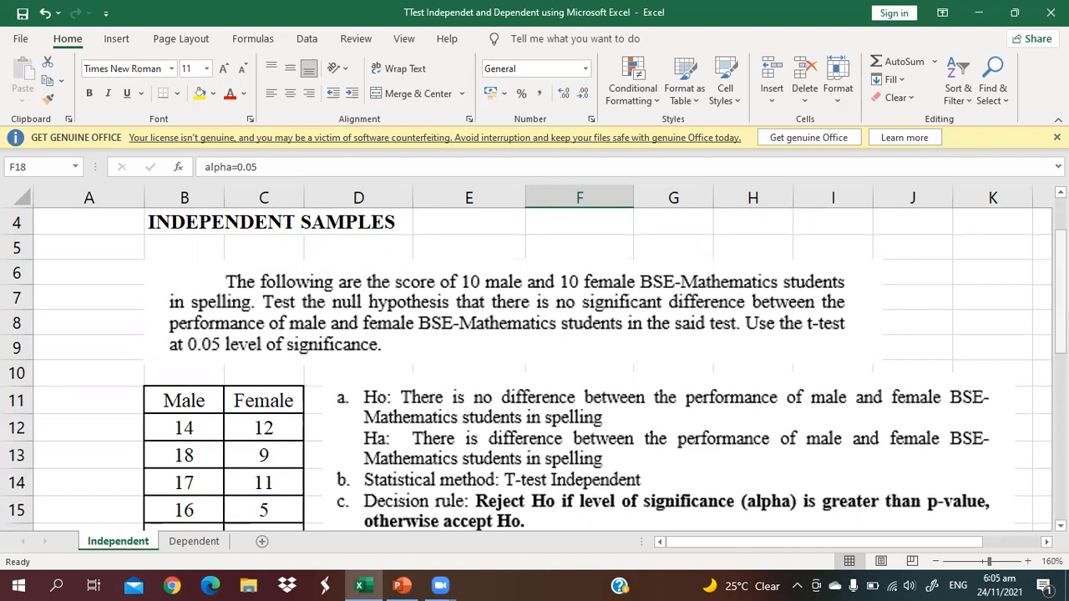
Start a T.TEST function in cell I18 beside the p-value label on the Independent sheet
drag(1060, 313, 1061, 377)
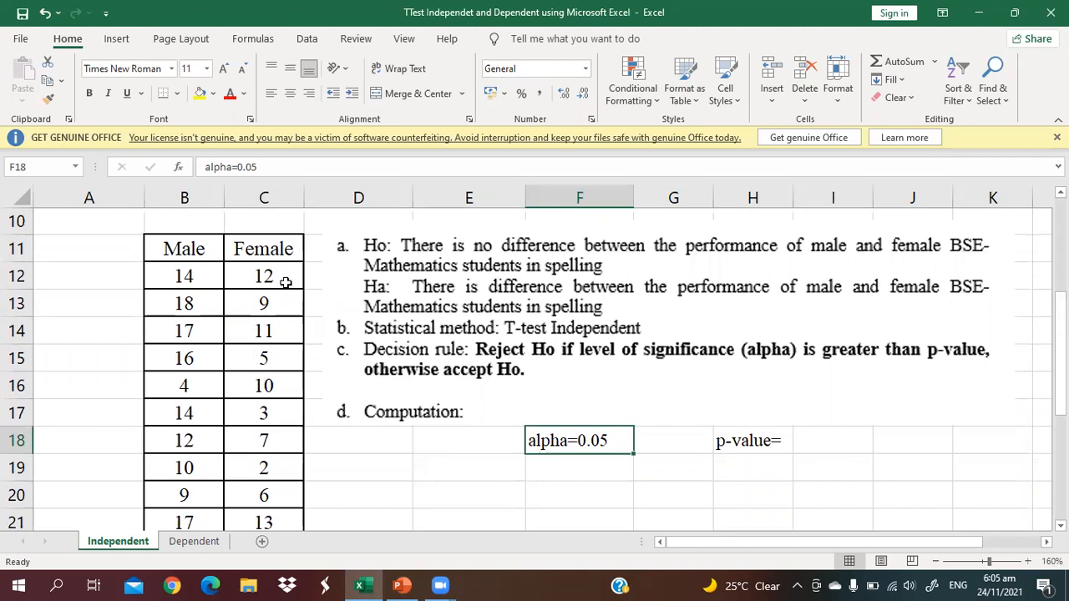
drag(1059, 327, 1059, 336)
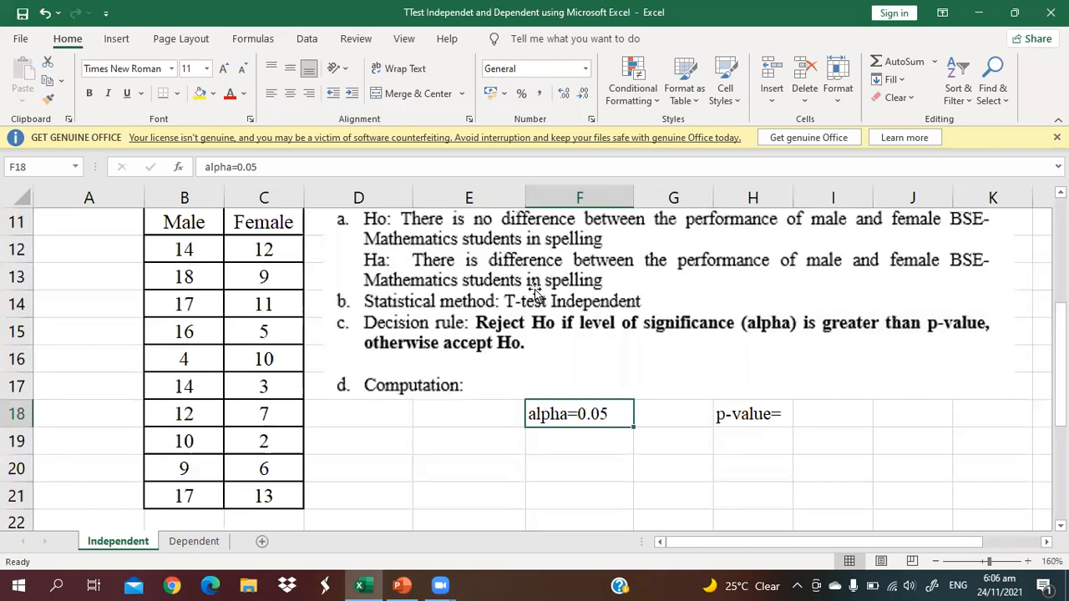
drag(1061, 410, 1060, 362)
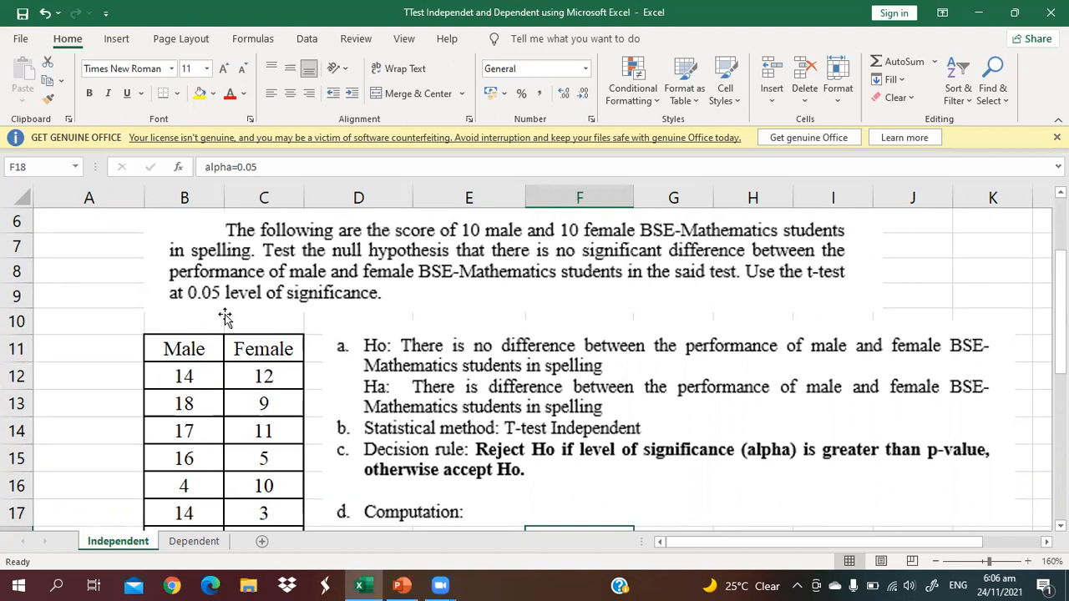
drag(1058, 326, 1058, 342)
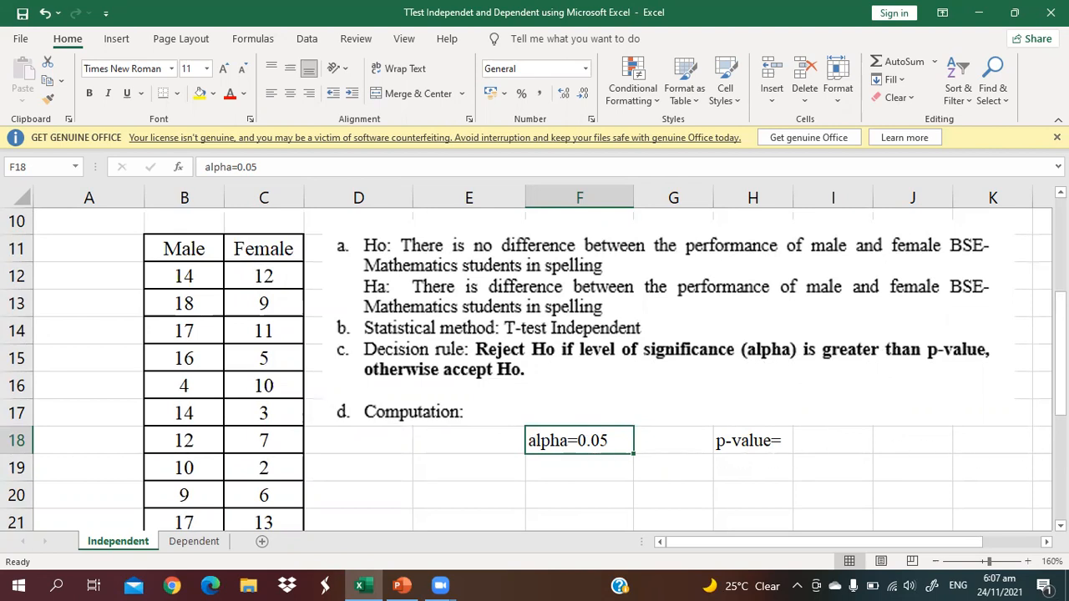
scroll(535, 368, down, 1)
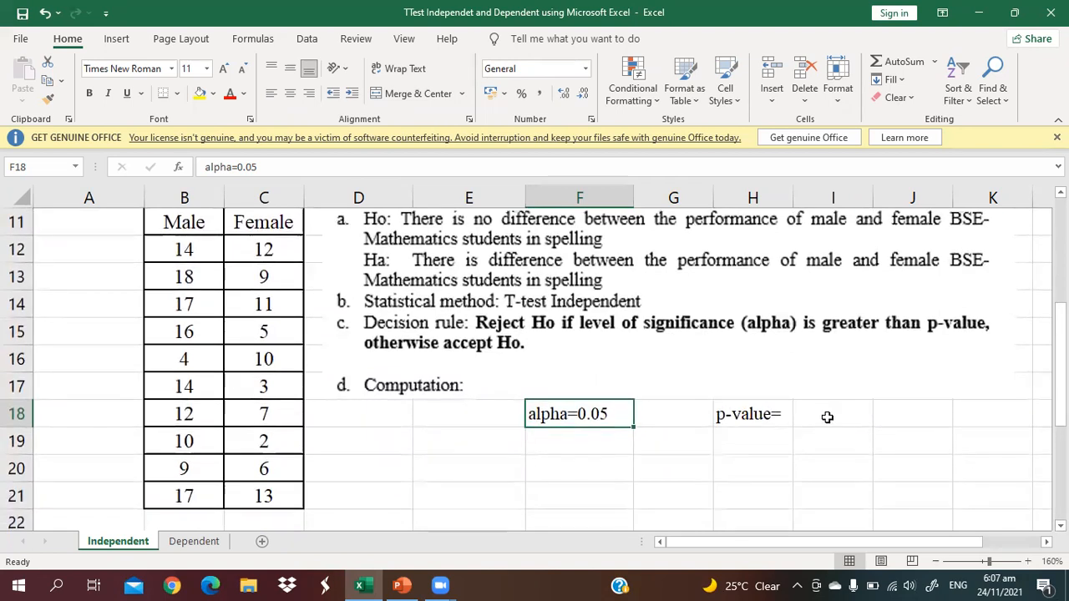
click(827, 417)
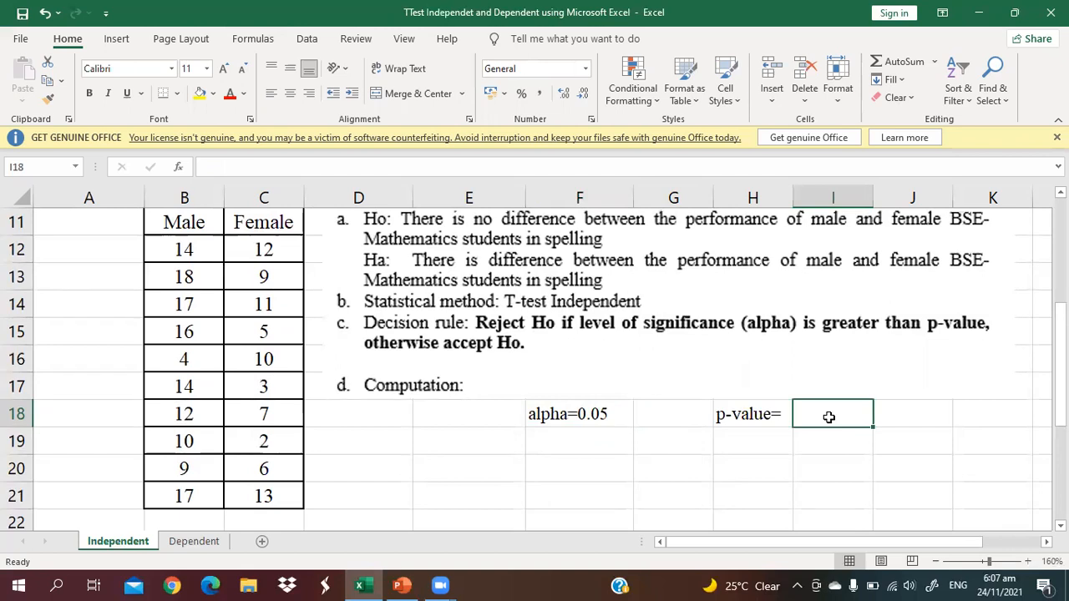
click(257, 41)
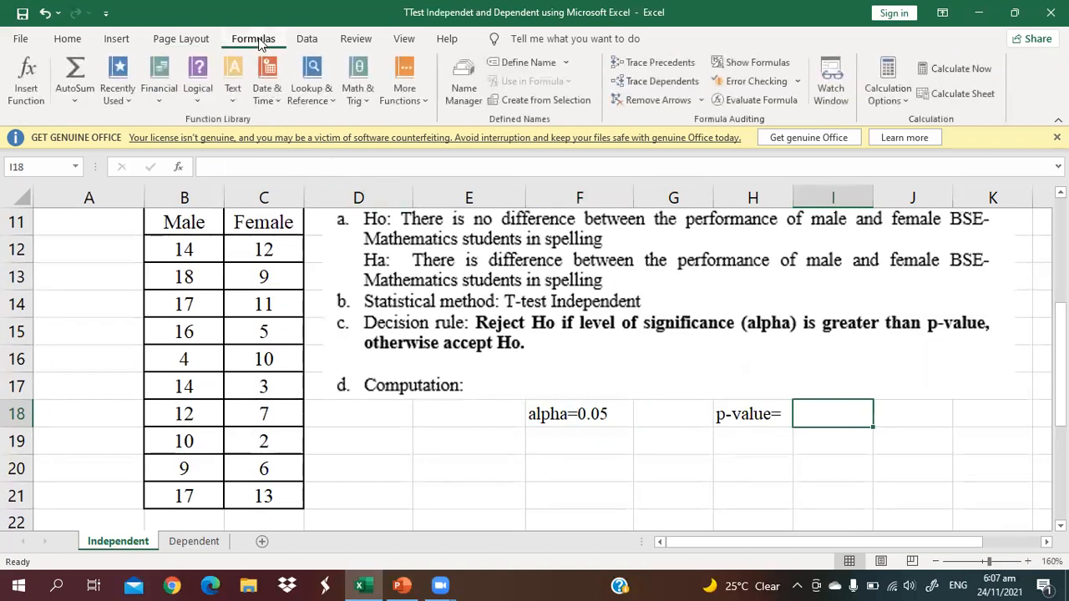
click(406, 83)
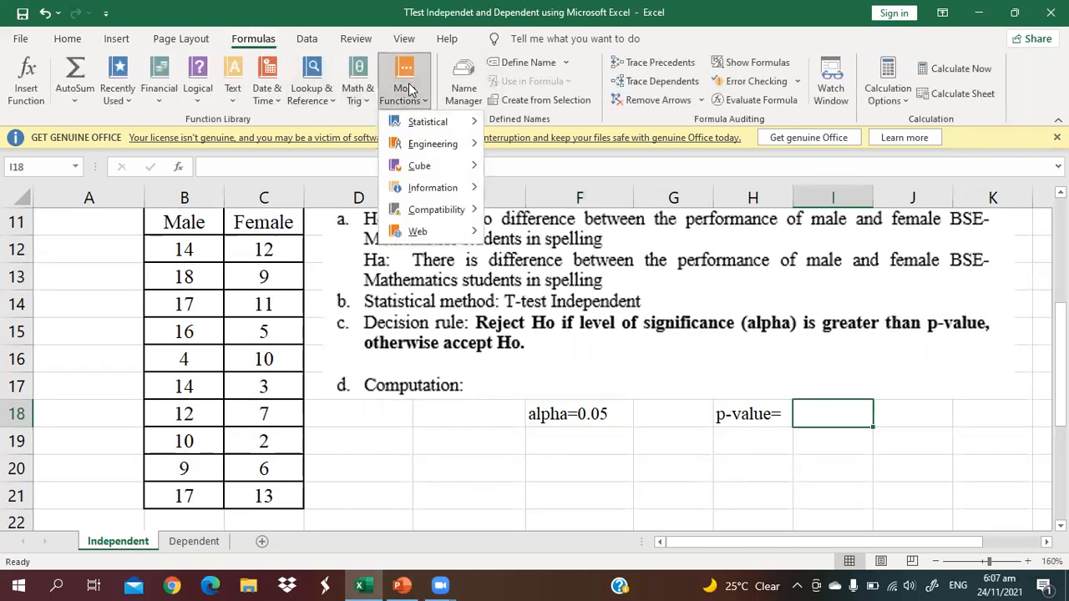
mouse_move(434, 130)
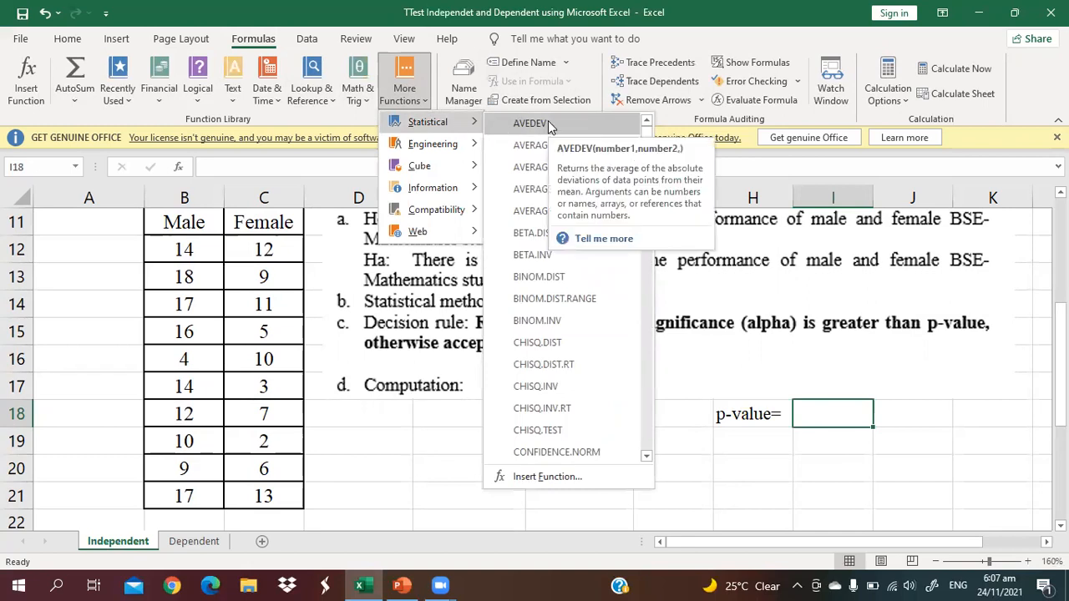
drag(646, 137, 646, 396)
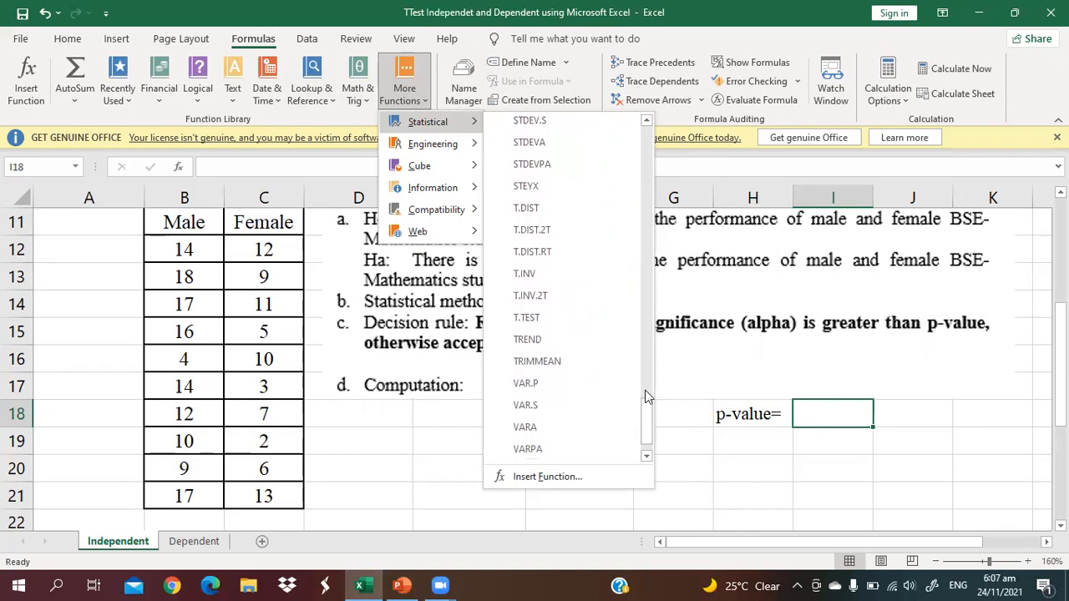
click(563, 316)
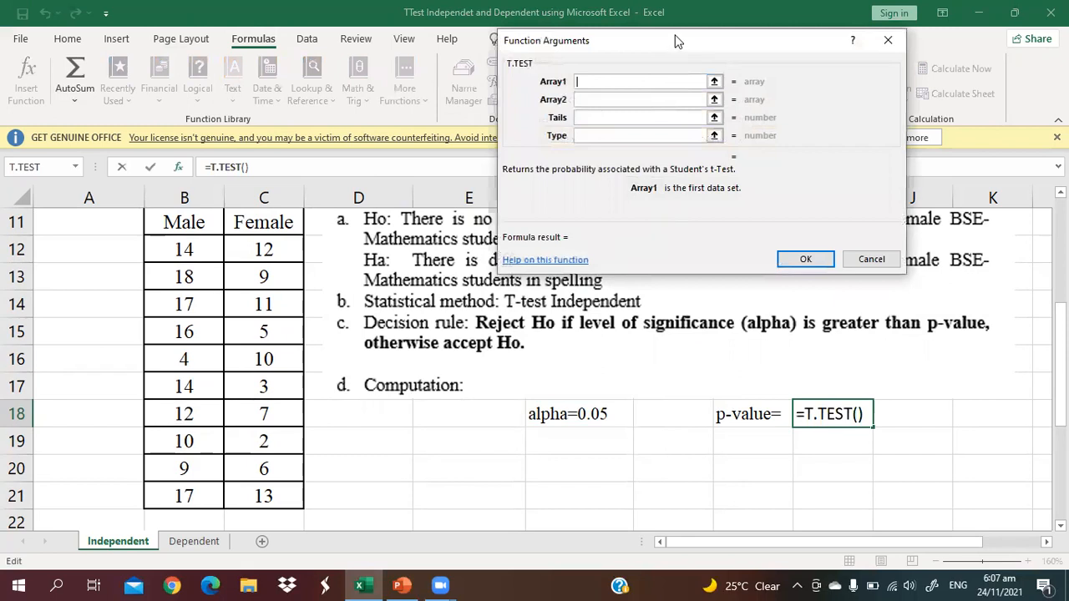
Set the T.TEST Array1 argument to the Male scores B12:B21
drag(668, 49, 515, 164)
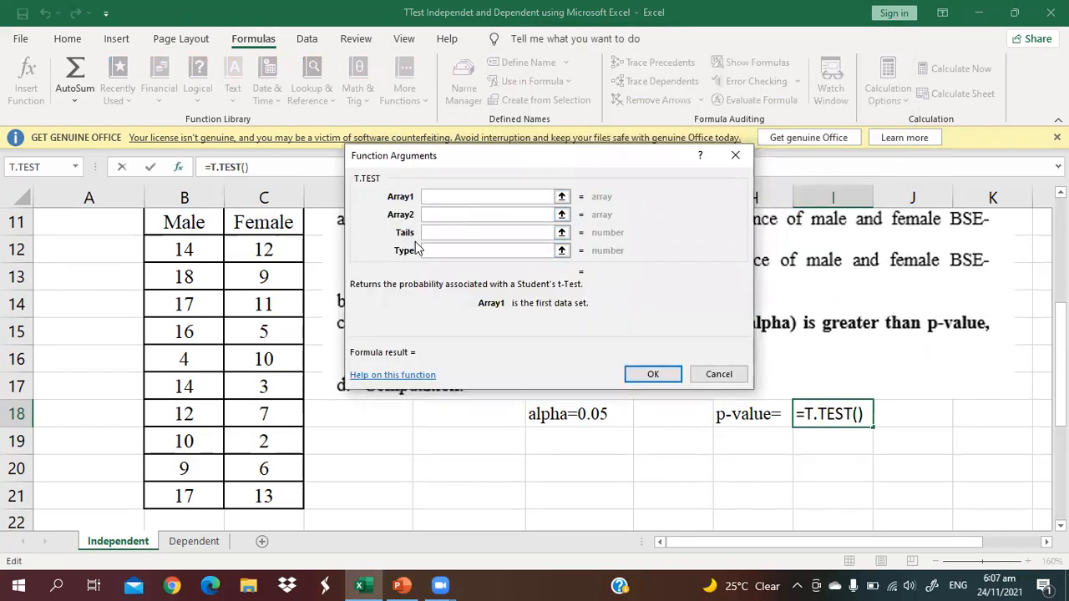
click(440, 231)
click(449, 199)
click(197, 250)
drag(202, 250, 191, 497)
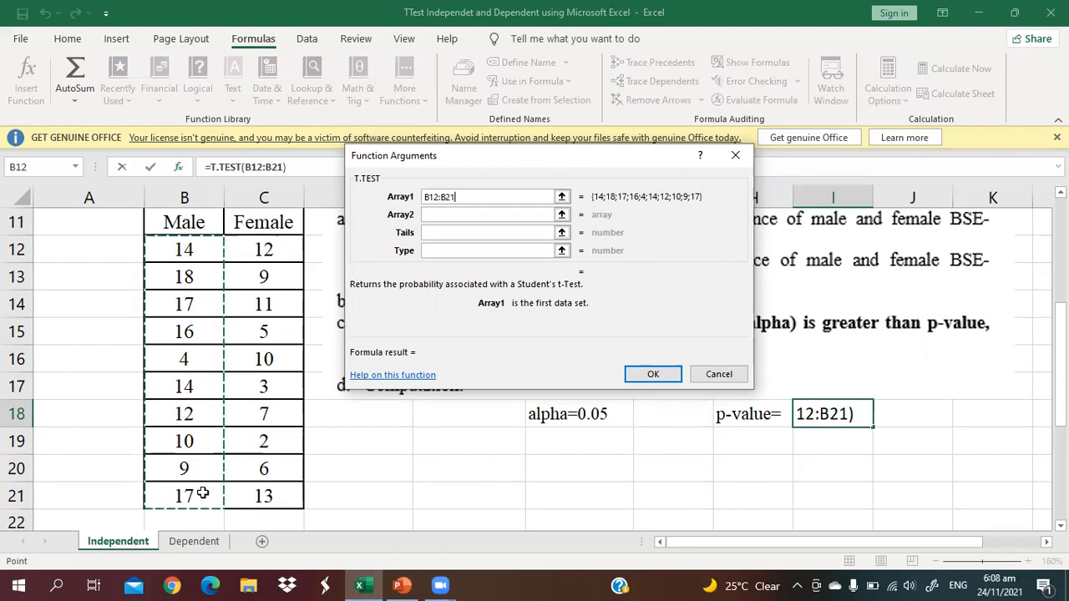
Set the Array2 argument to the Female scores C12:C21
click(443, 214)
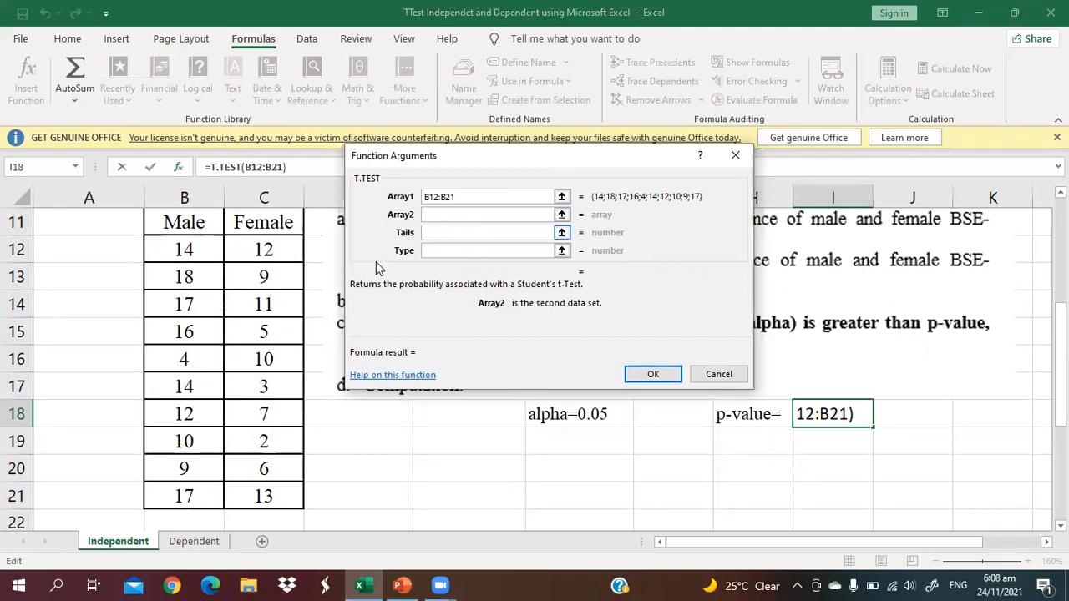
click(281, 250)
drag(282, 249, 282, 501)
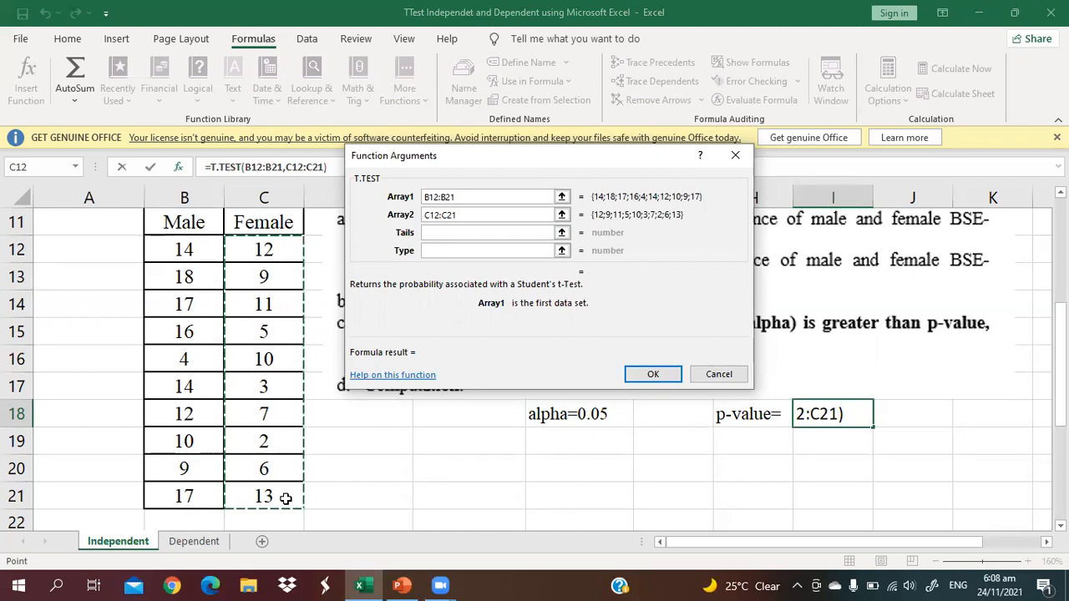
Set Tails to 2 and Type to 3, and confirm the T.TEST formula
click(437, 232)
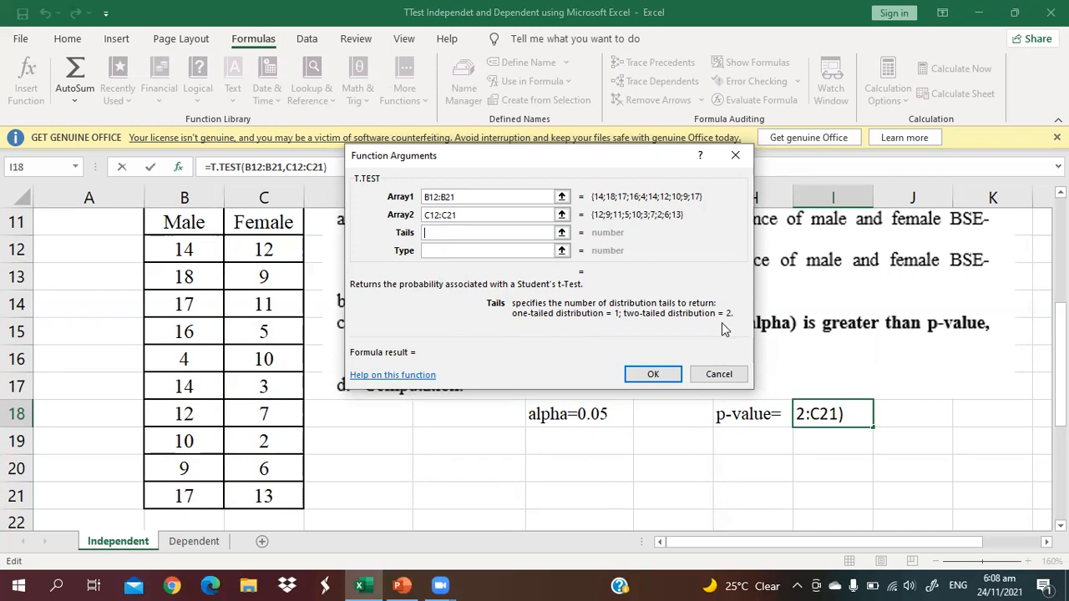
text(2)
click(438, 252)
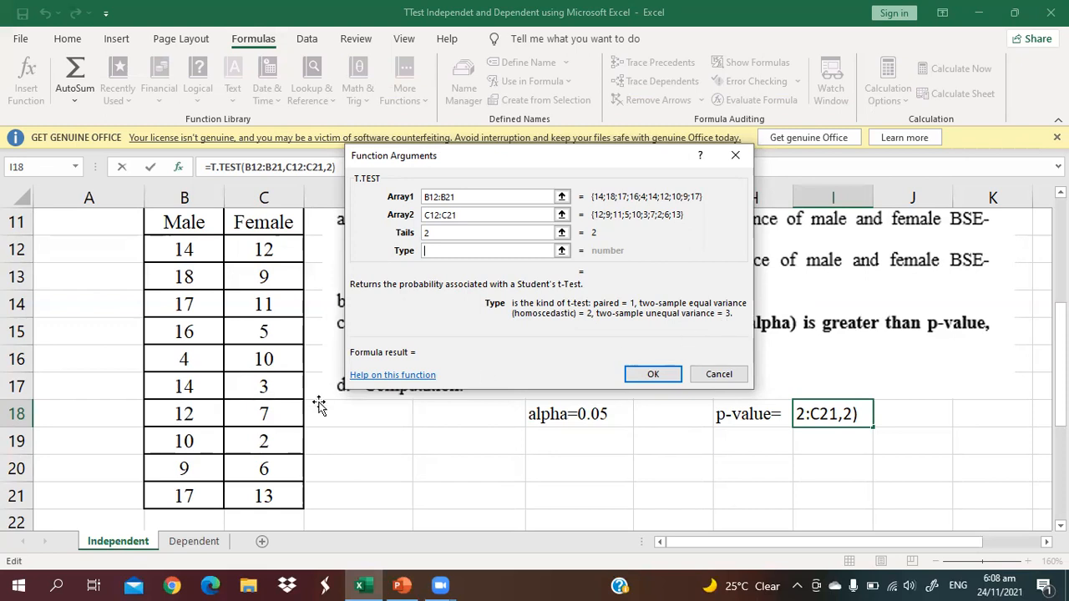
scroll(335, 431, down, 1)
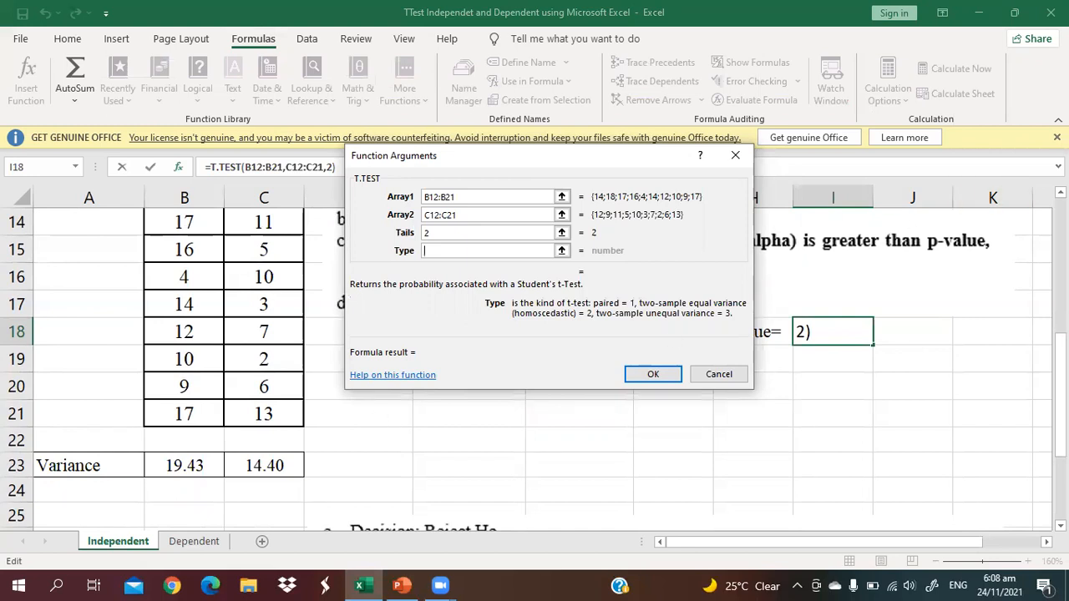
scroll(183, 359, up, 1)
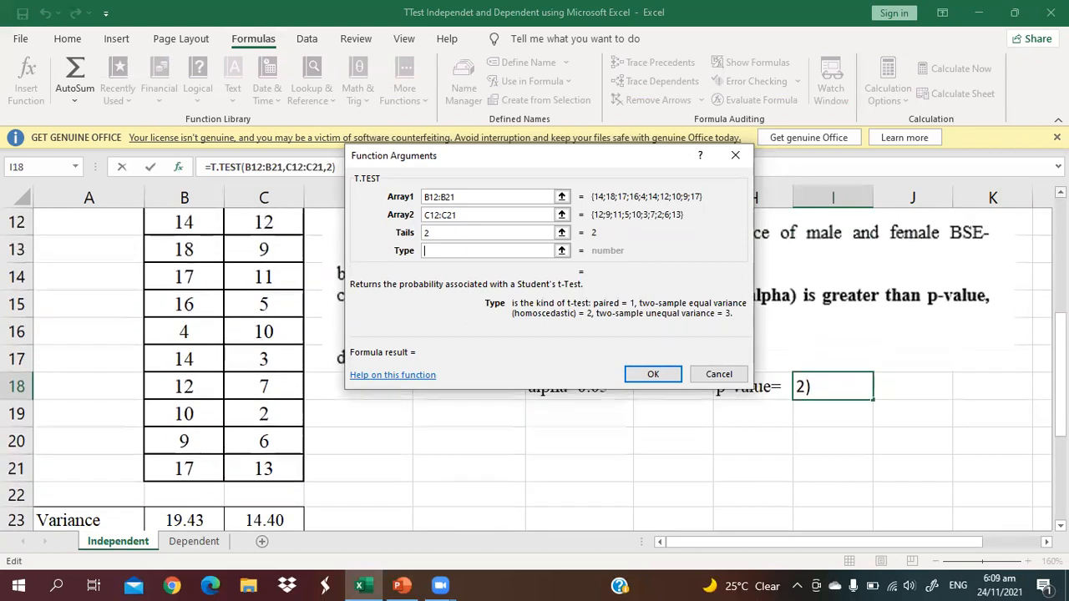
drag(1060, 379, 1061, 393)
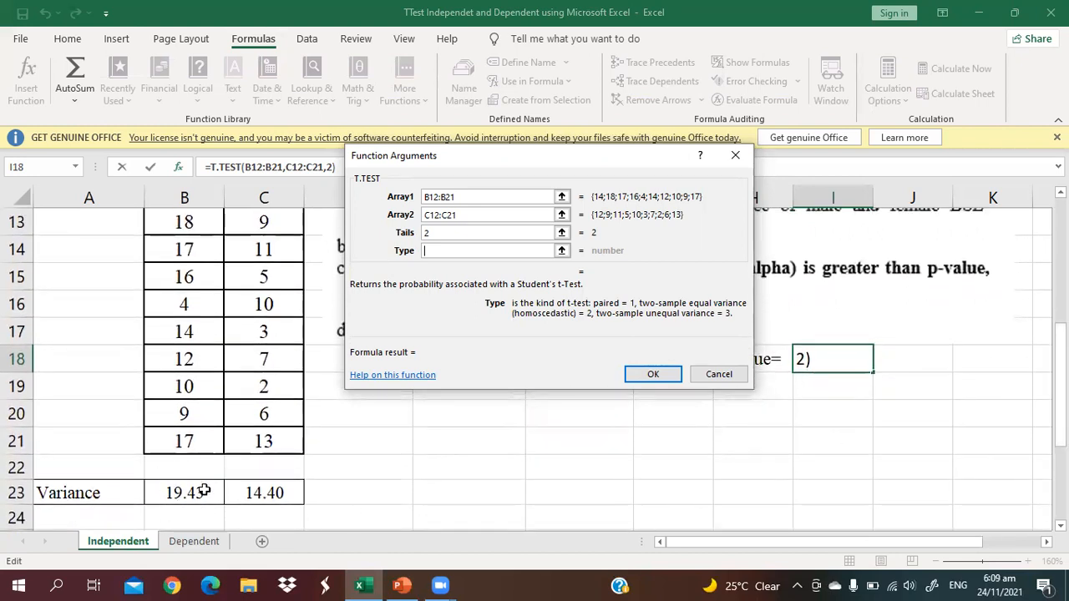
mouse_move(1060, 388)
mouse_down()
mouse_move(1060, 329)
mouse_move(1061, 409)
mouse_up()
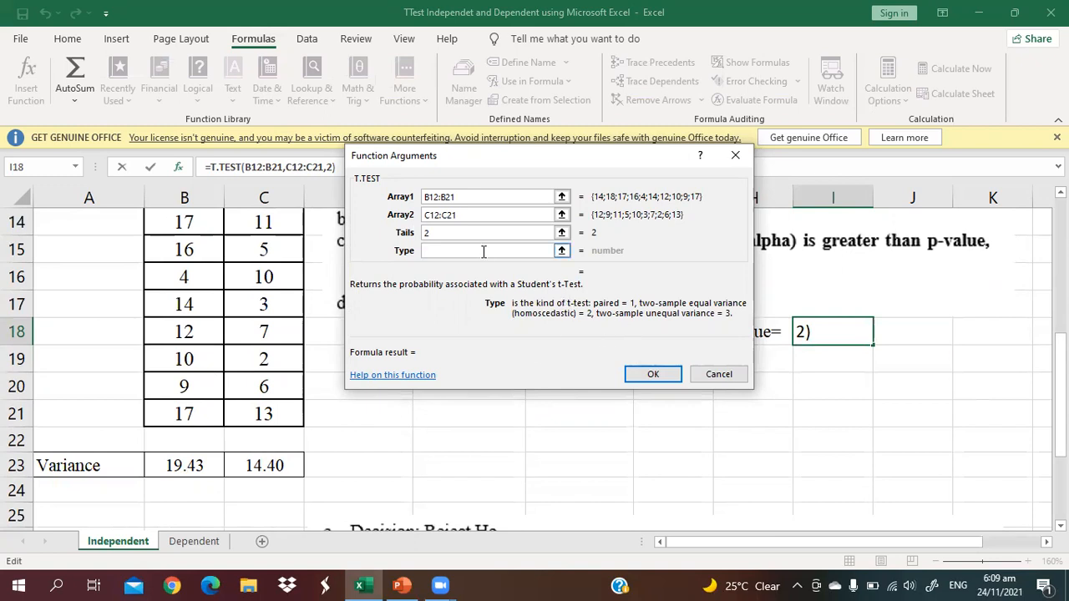
text(3)
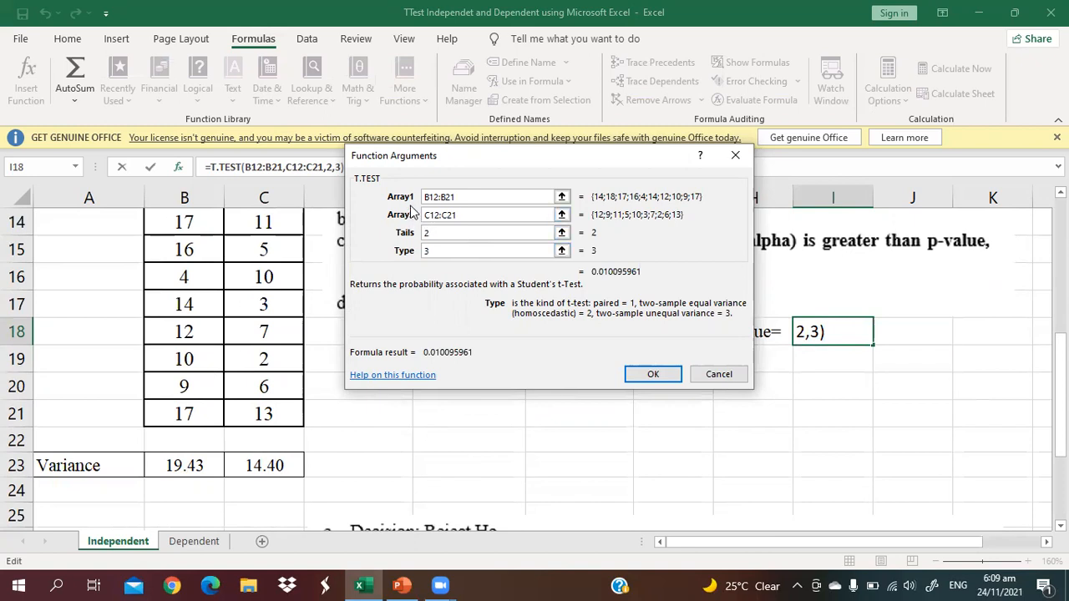
click(640, 375)
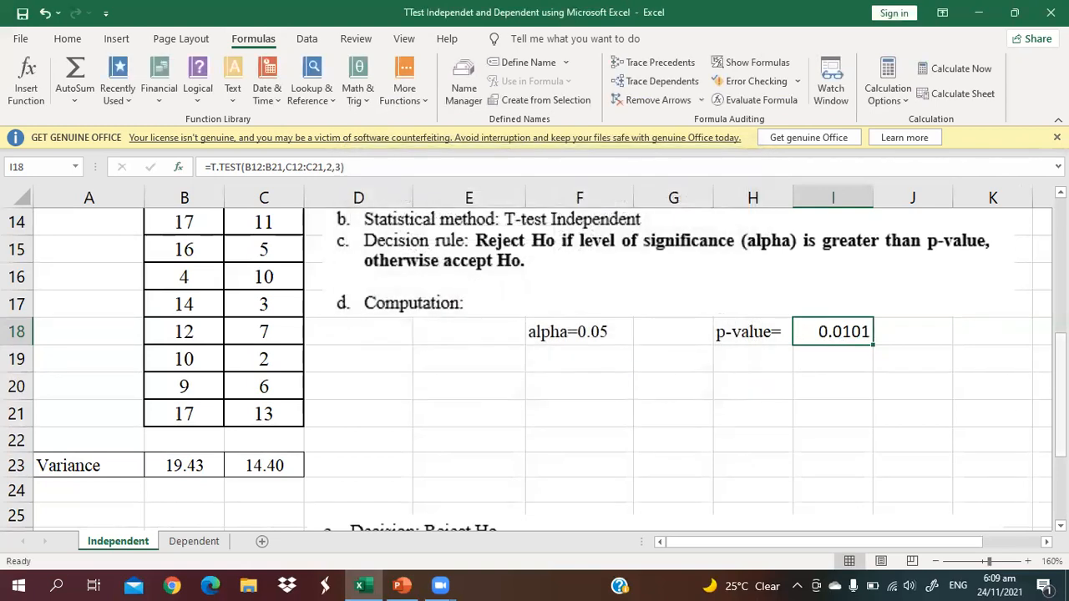
Move the decision and conclusion picture up to sit just below the computation row
click(531, 519)
drag(531, 519, 532, 364)
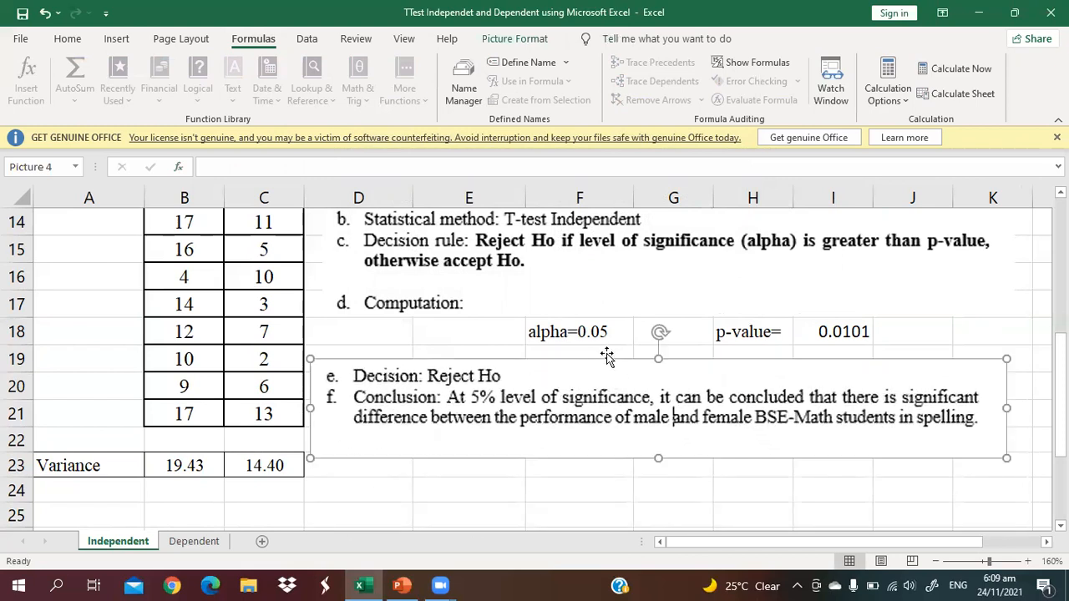
click(626, 340)
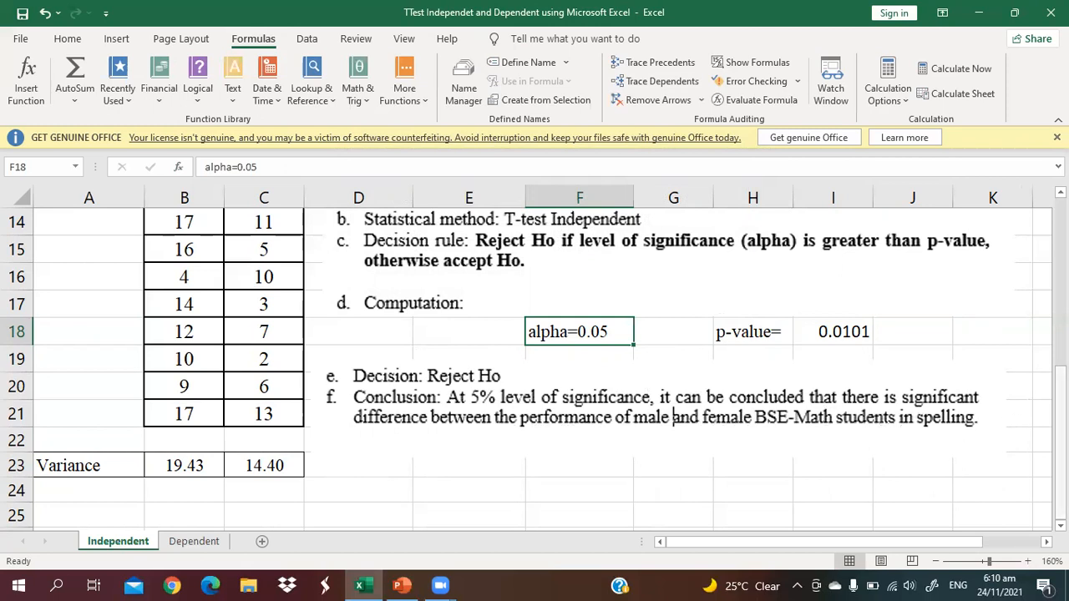
Open the Dependent sheet and start a T.TEST function in cell F16 beside the p-value label
drag(1061, 419, 1061, 272)
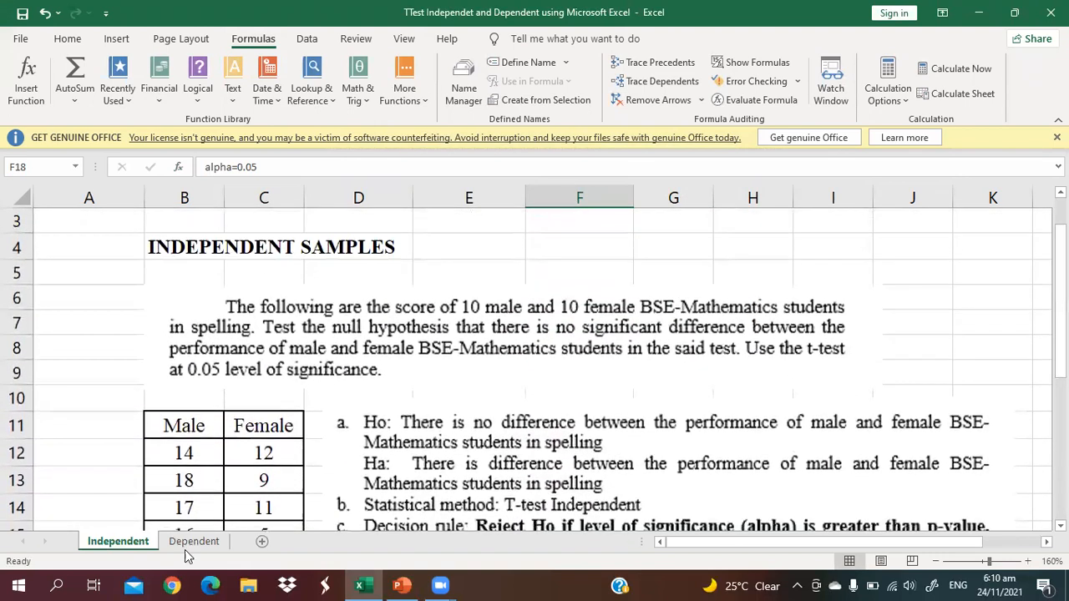
click(194, 542)
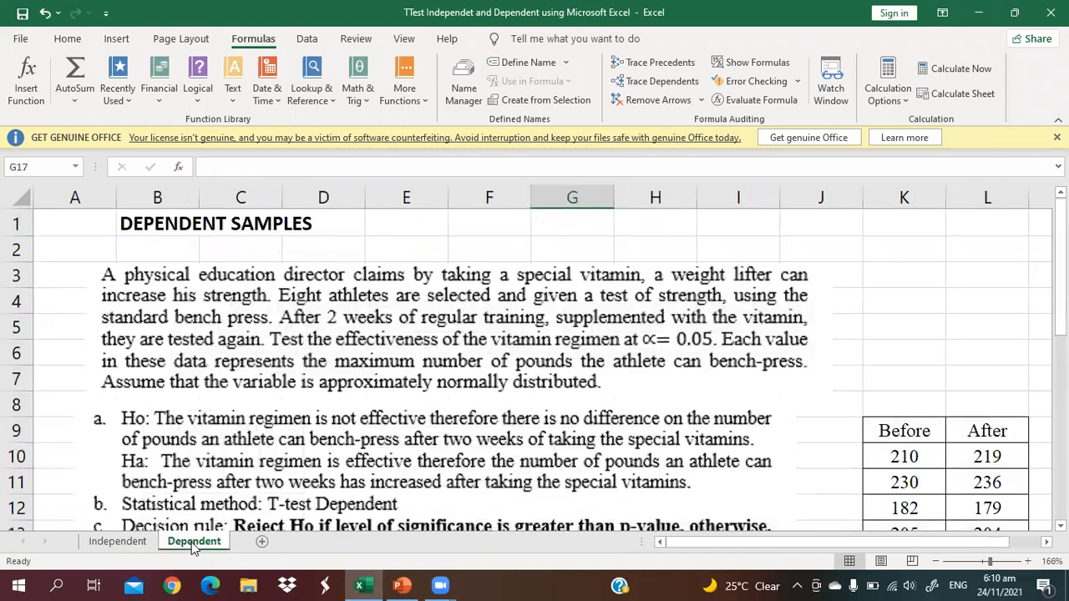
drag(1060, 275, 1060, 287)
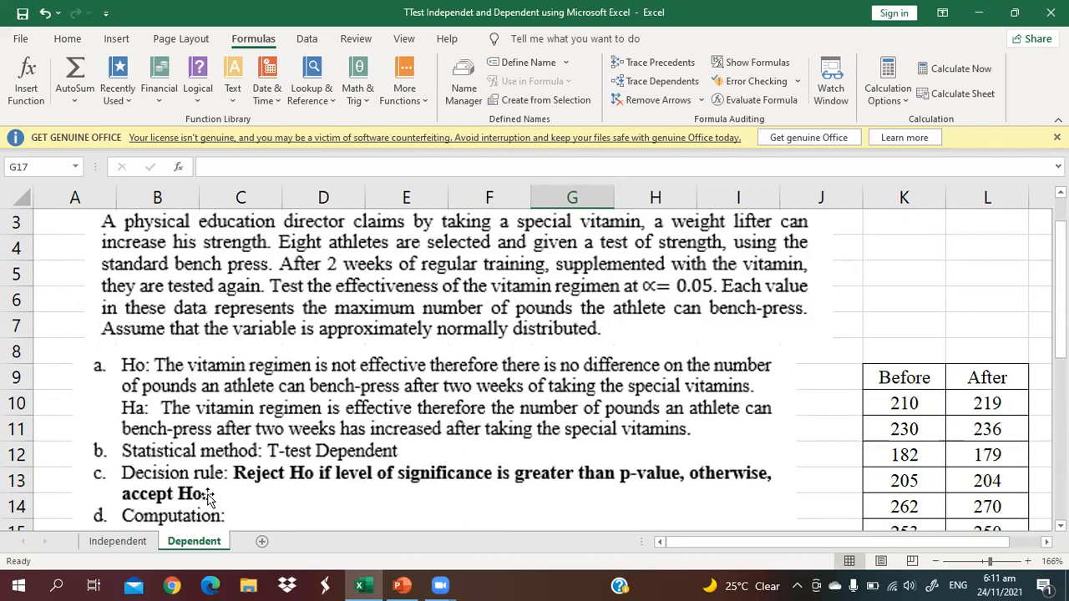
drag(1060, 274, 1061, 332)
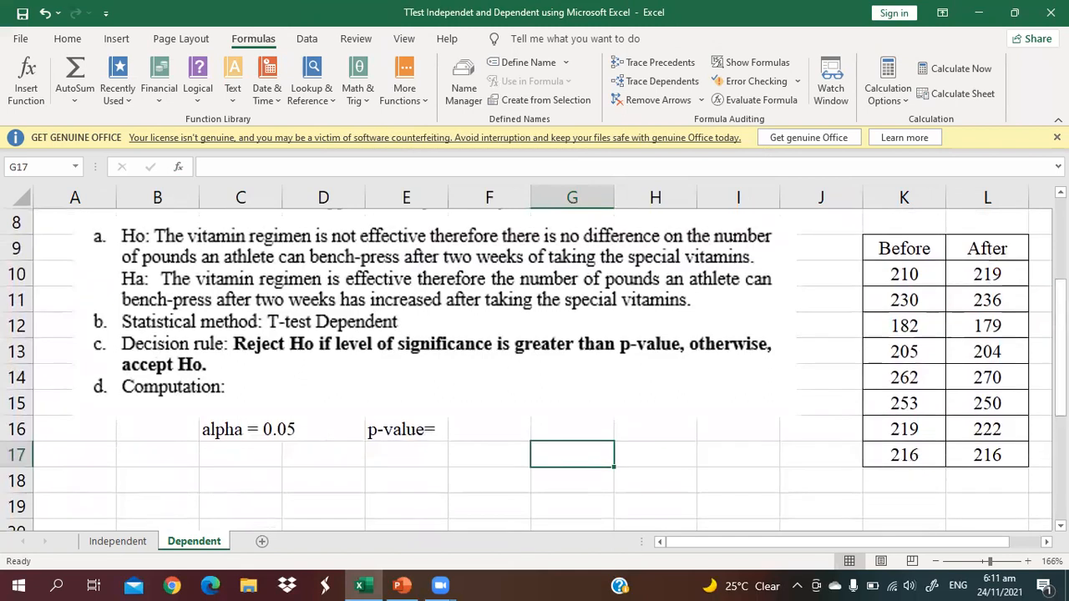
double_click(511, 438)
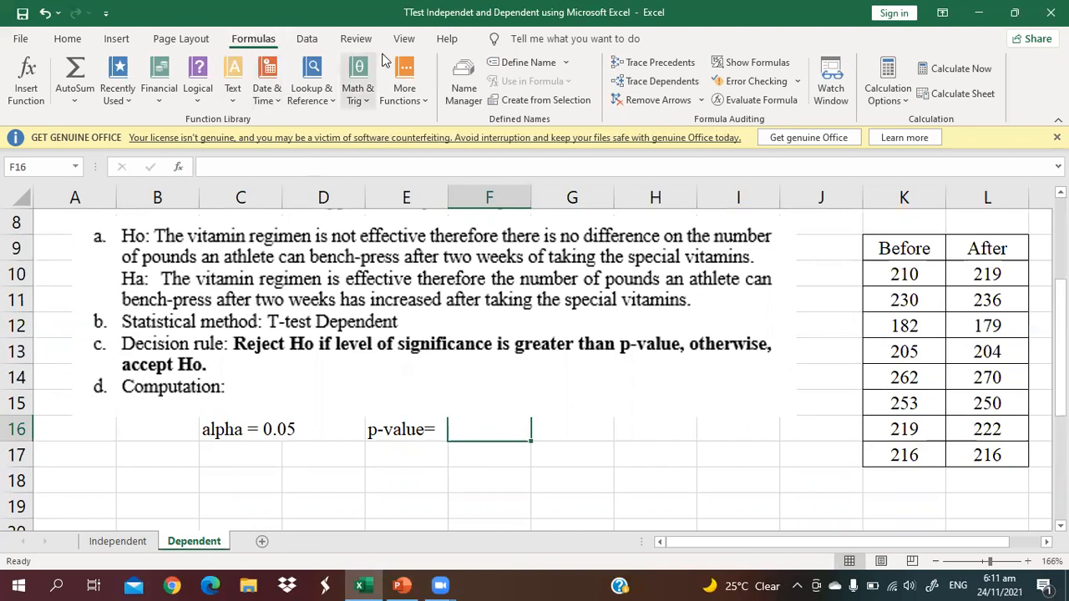
click(409, 75)
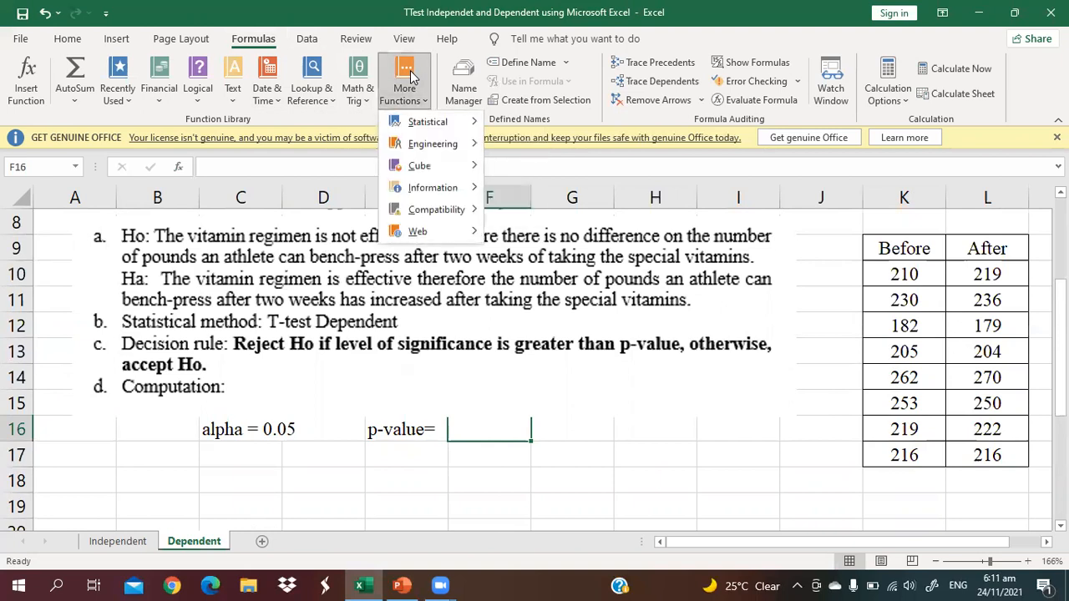
mouse_move(431, 125)
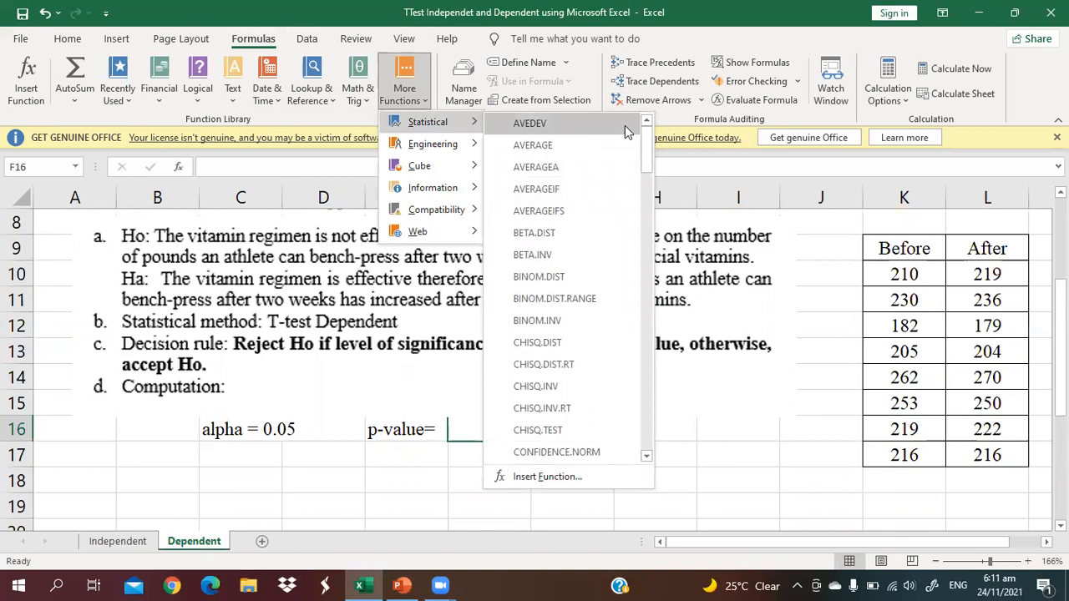
drag(646, 143, 668, 401)
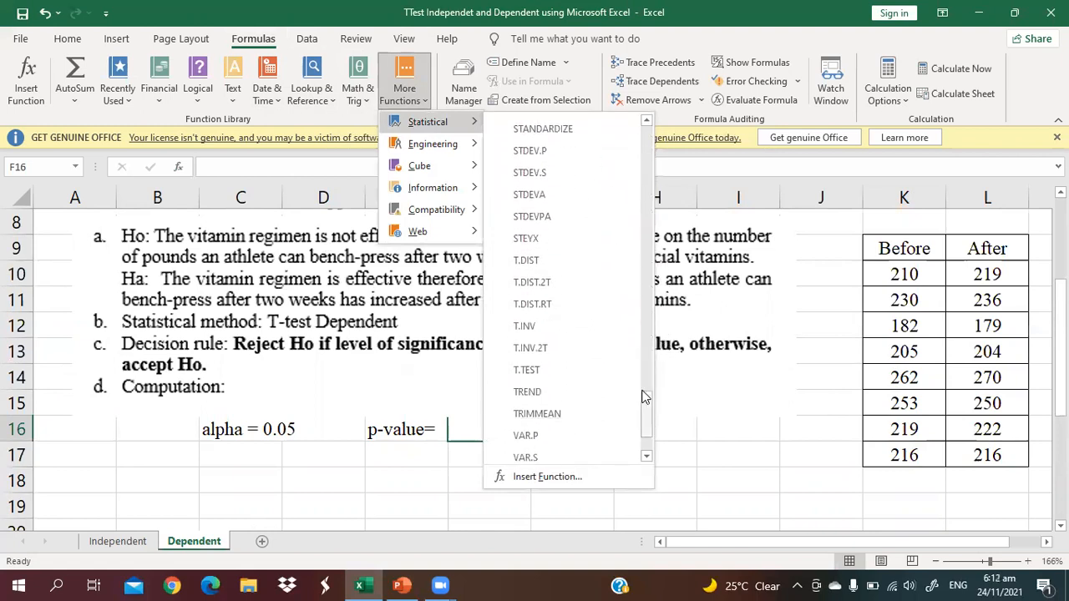
click(584, 372)
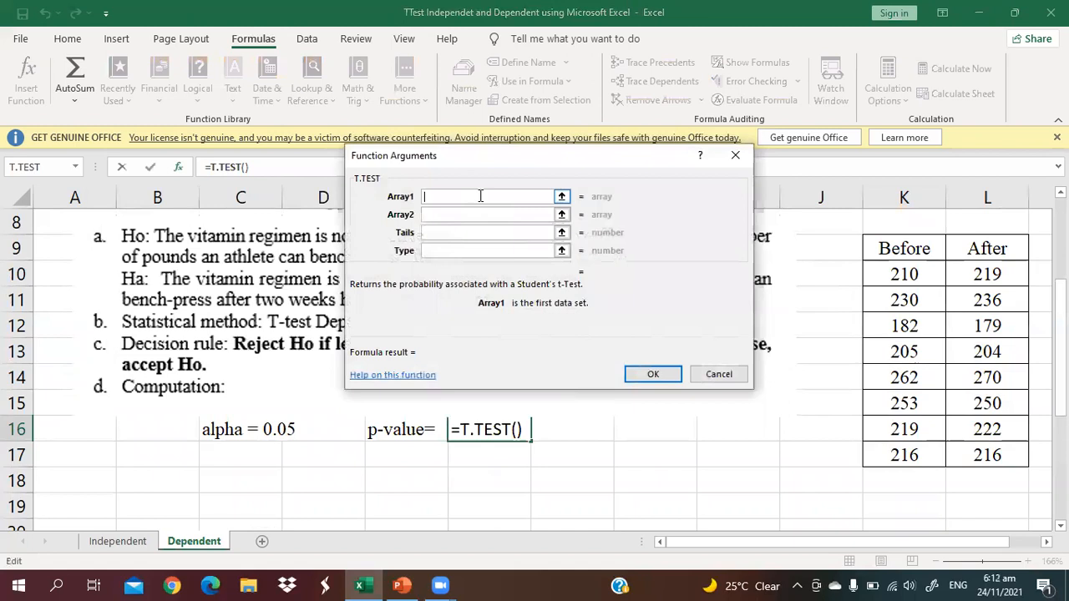
Set the T.TEST Array1 argument to the Before values K10:K17
click(923, 274)
drag(923, 274, 924, 455)
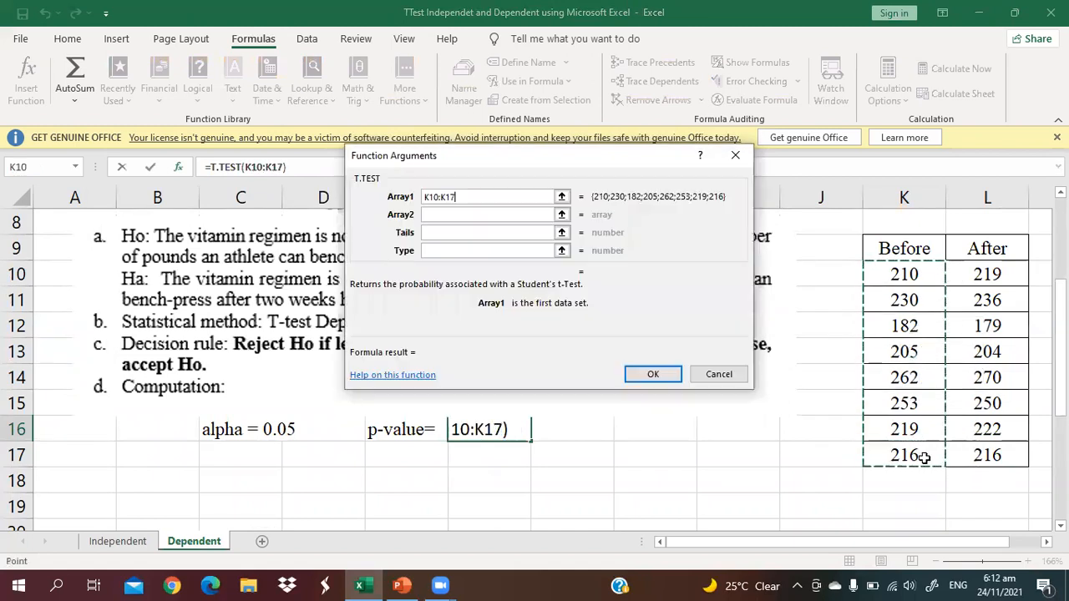
Set the T.TEST Array2 argument to the After values L10:L17
click(468, 215)
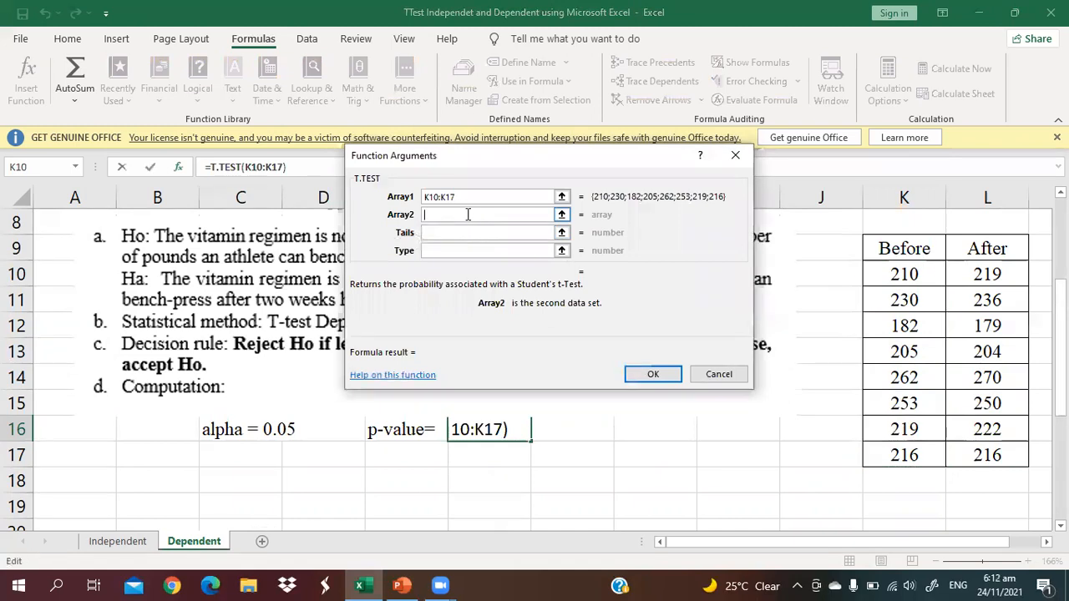
drag(976, 272, 990, 455)
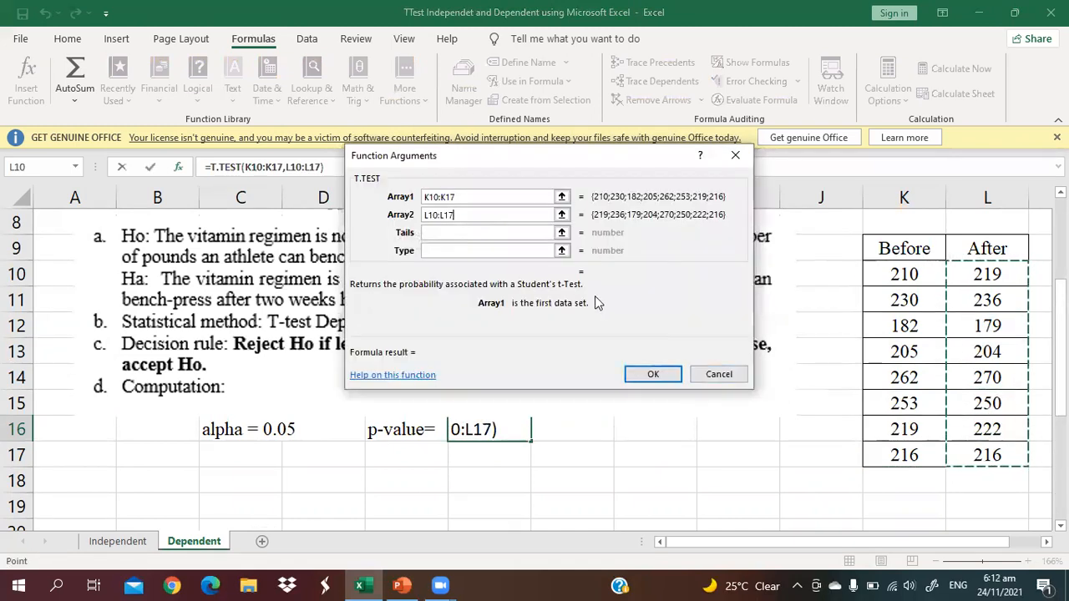
click(439, 232)
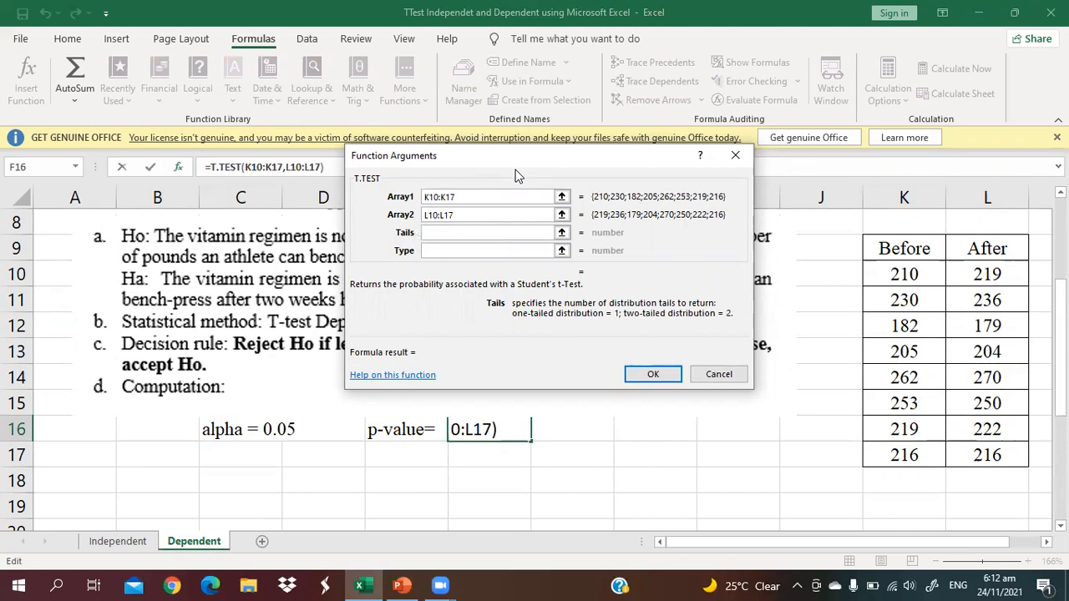
Set Tails to 1 and Type to 1, and confirm the T.TEST formula
drag(515, 175, 513, 195)
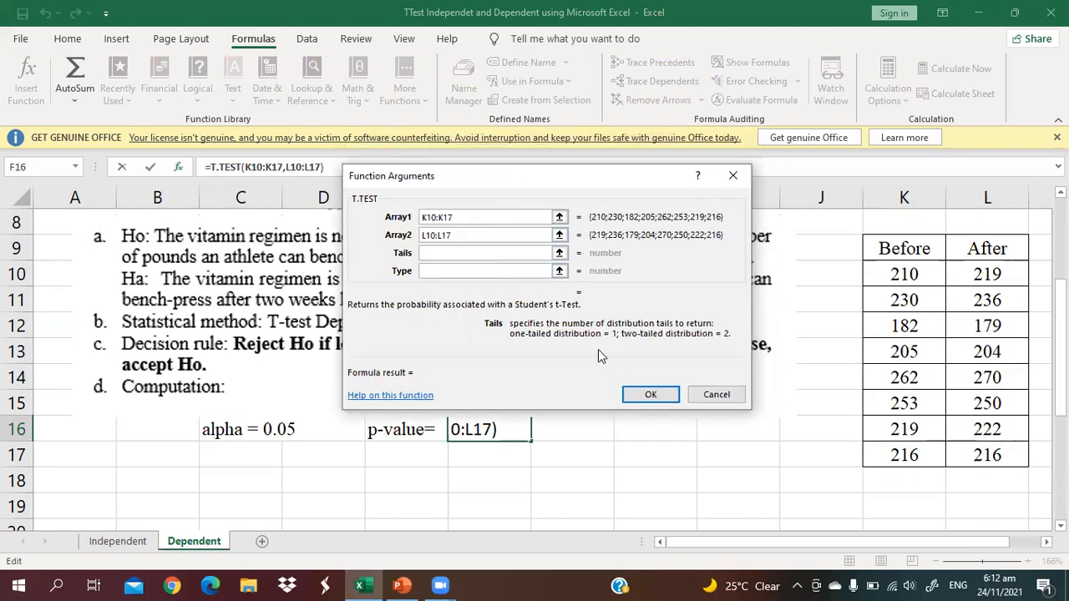
text(1)
click(458, 269)
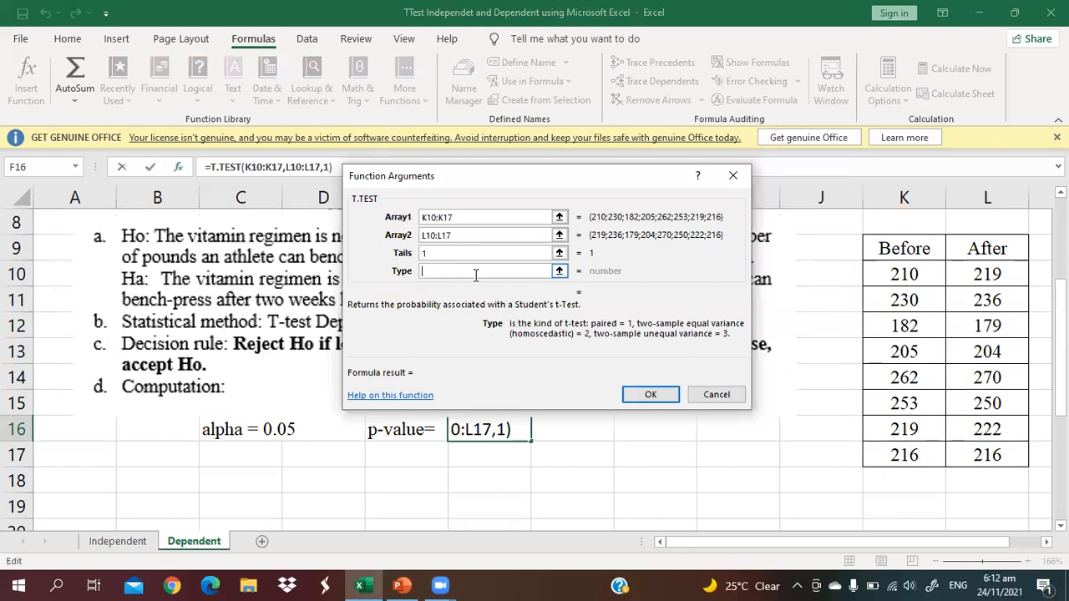
text(1)
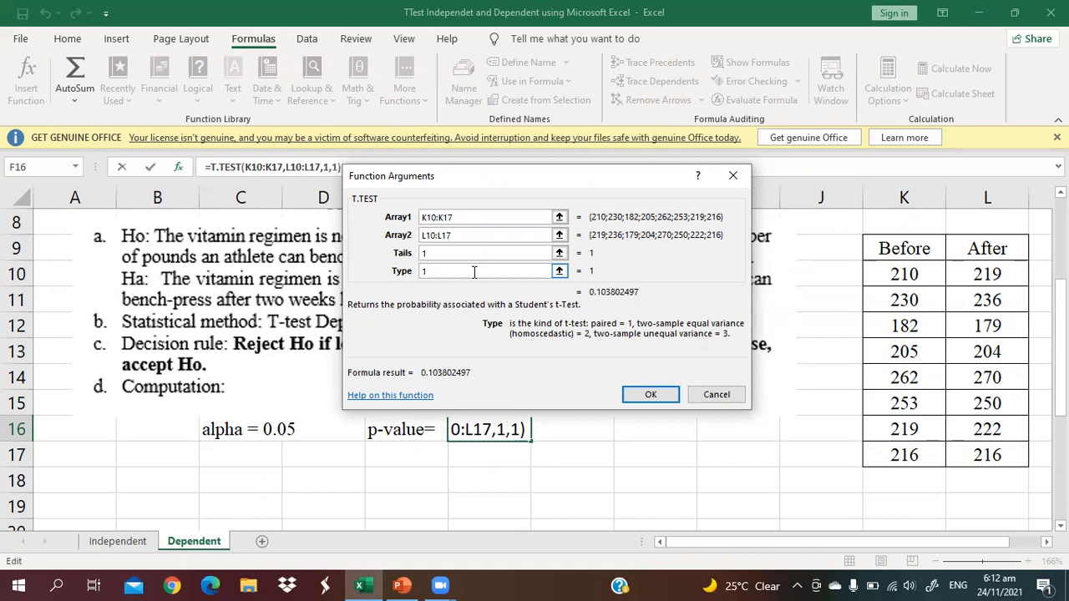
click(648, 394)
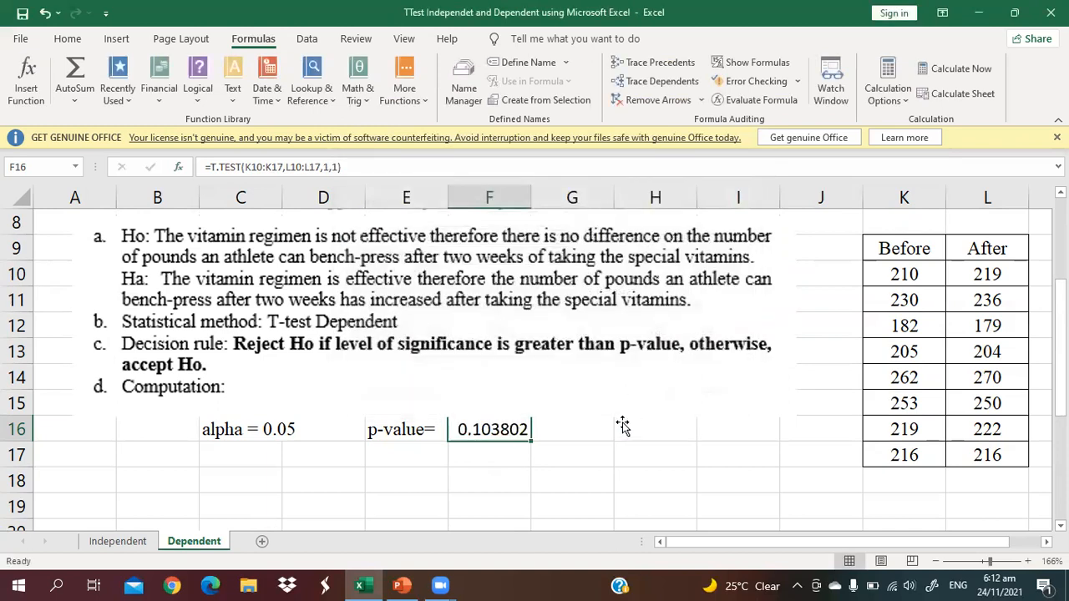
Format the p-value cell F16 as Number with 2 decimal places
click(369, 456)
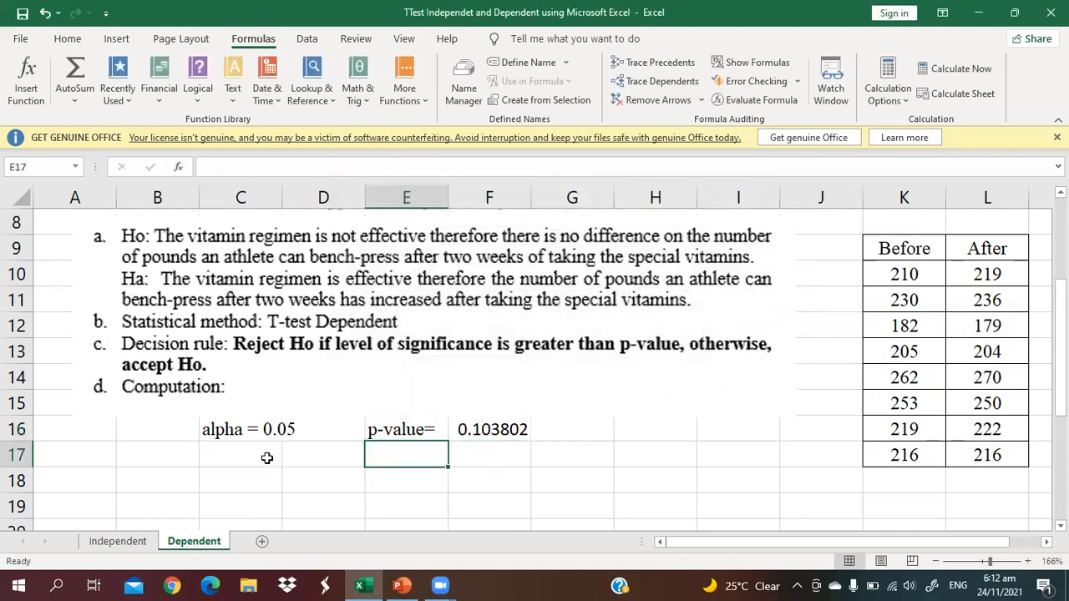
click(488, 434)
right_click(488, 434)
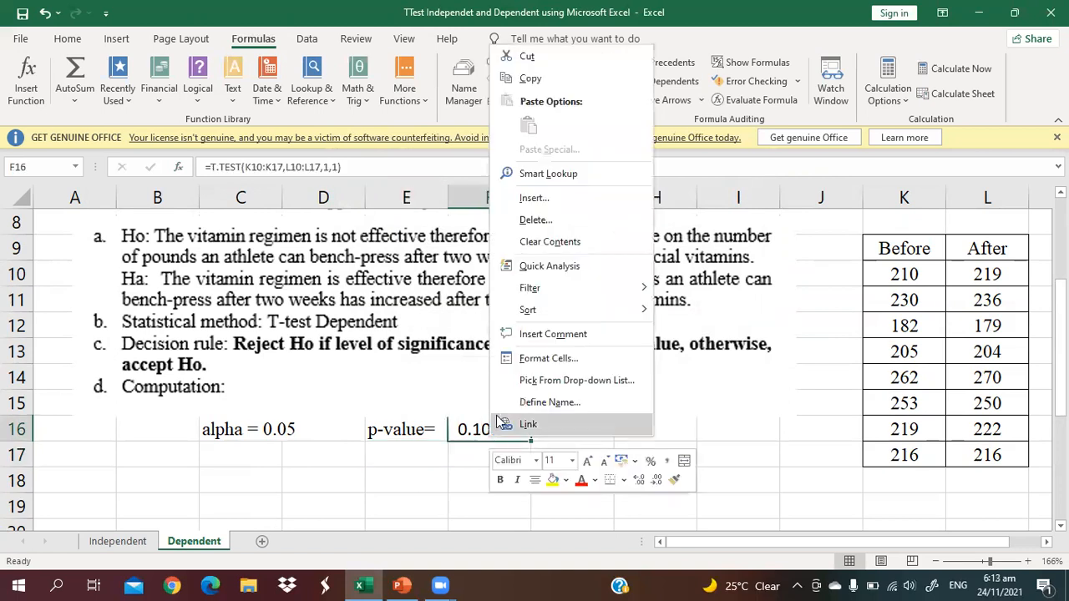
click(527, 355)
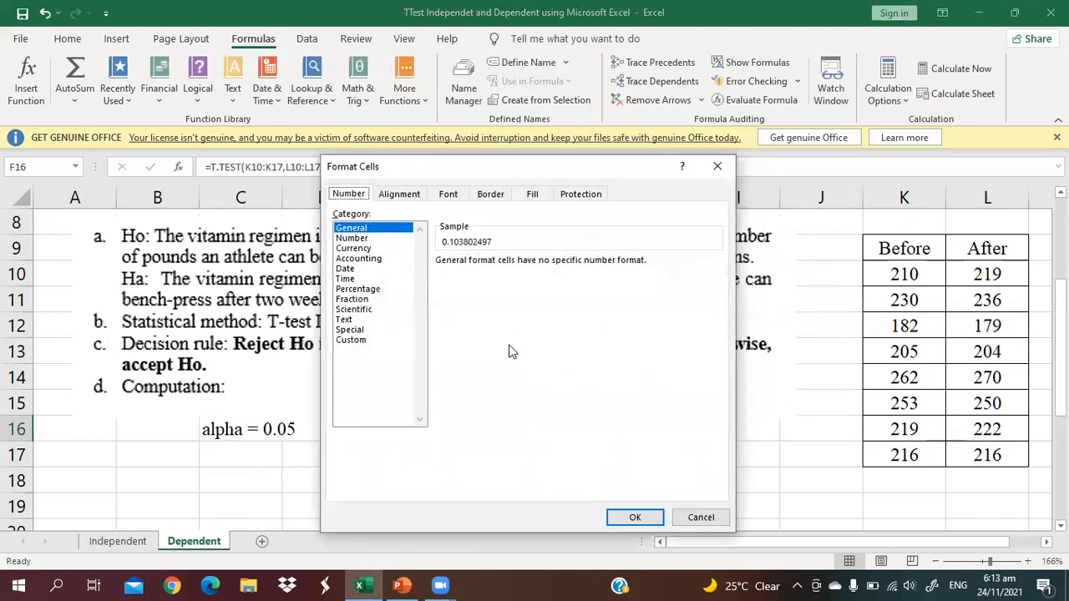
click(354, 238)
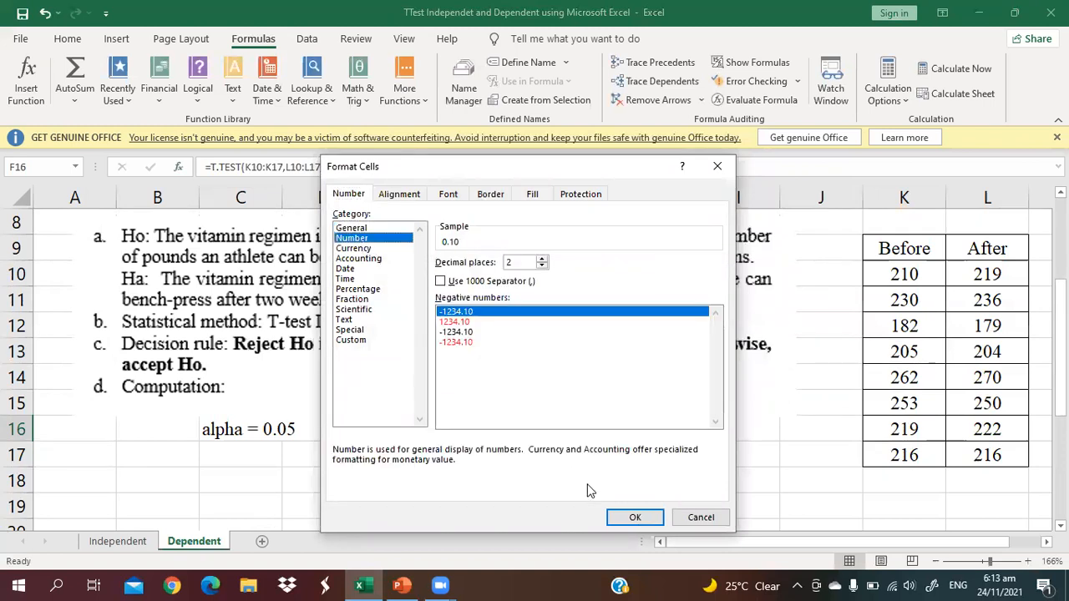
click(632, 517)
click(483, 480)
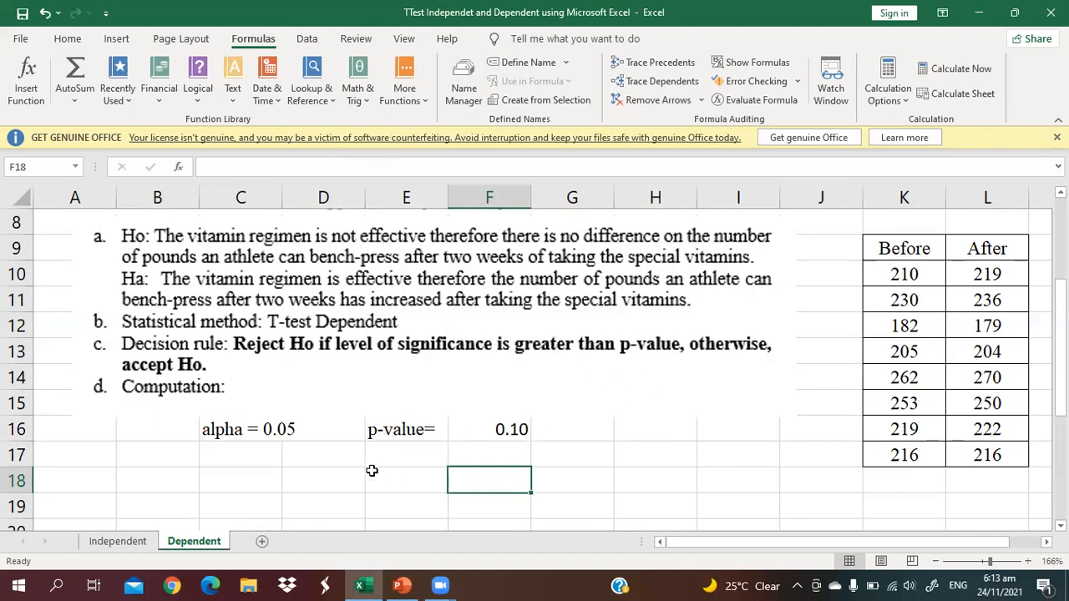
Move the decision and conclusion picture up to sit just below the p-value row
scroll(367, 509, down, 1)
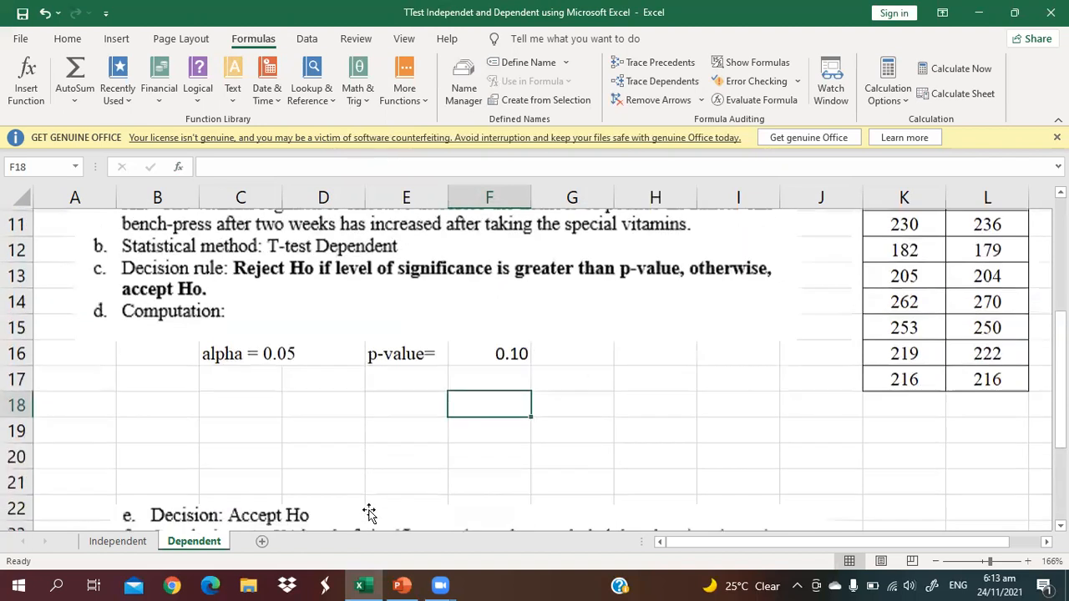
click(334, 511)
drag(334, 511, 295, 392)
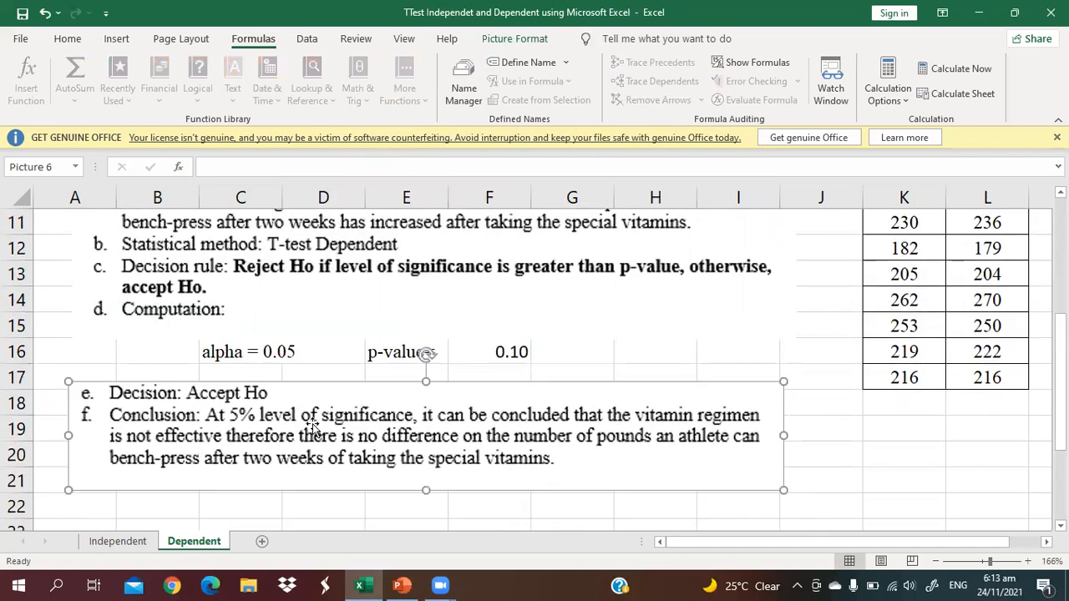
click(558, 327)
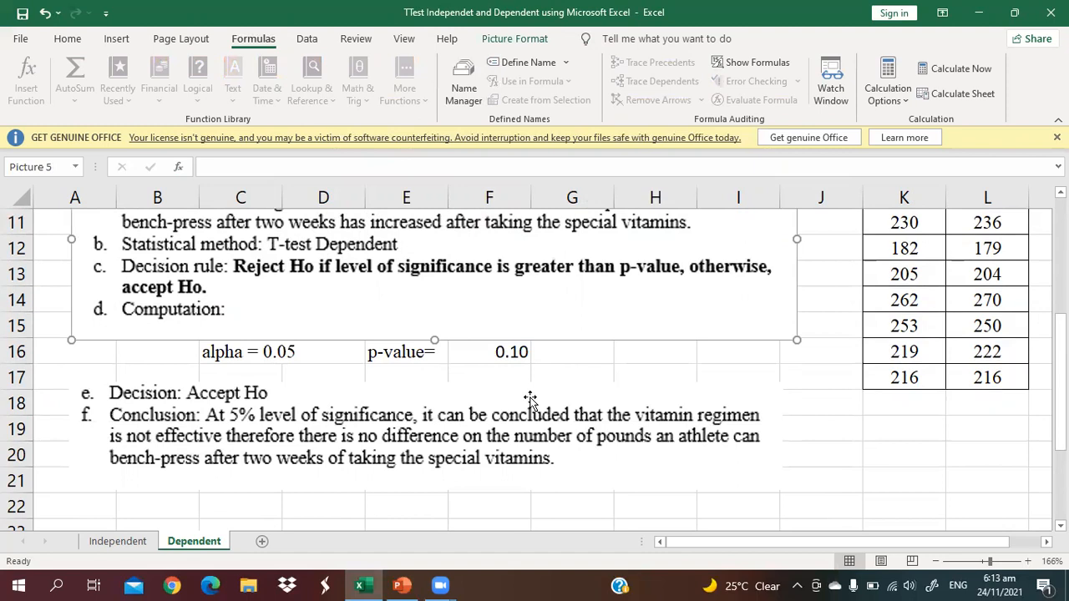
drag(1059, 434, 1059, 481)
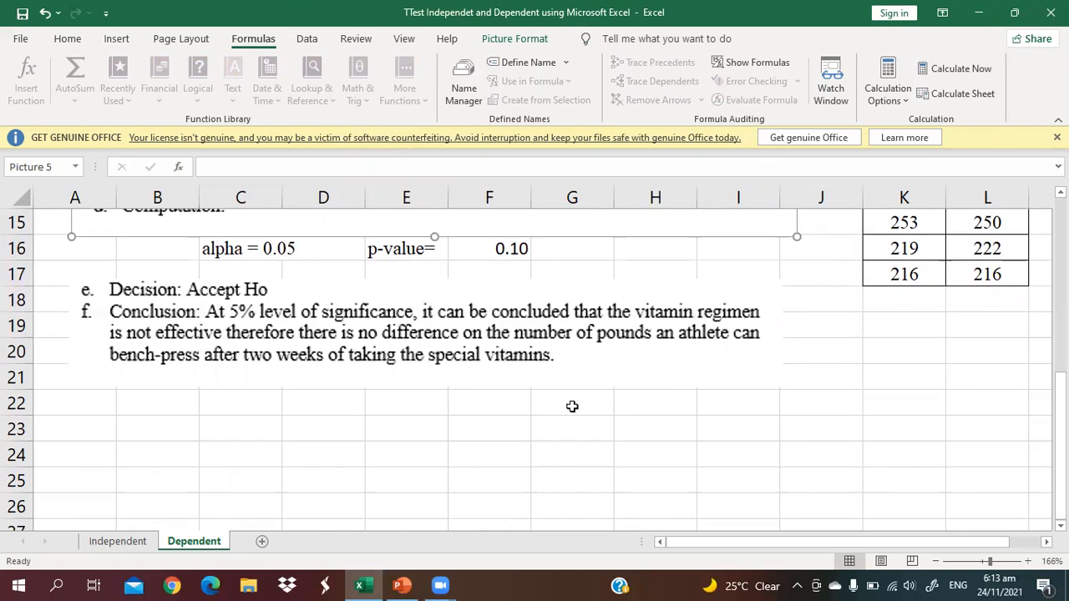
drag(1059, 450, 1059, 396)
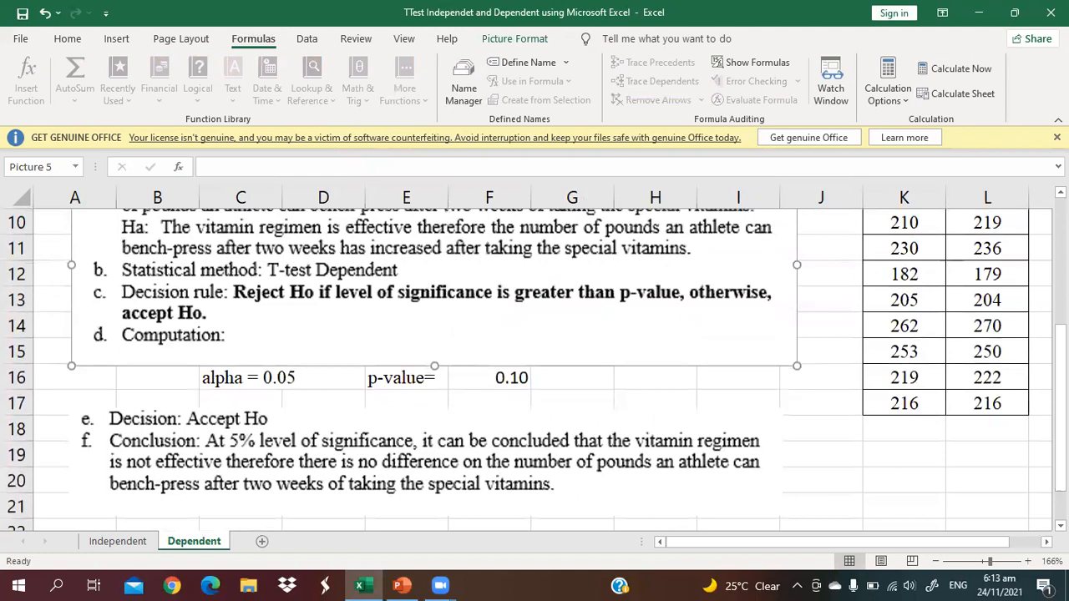
click(699, 27)
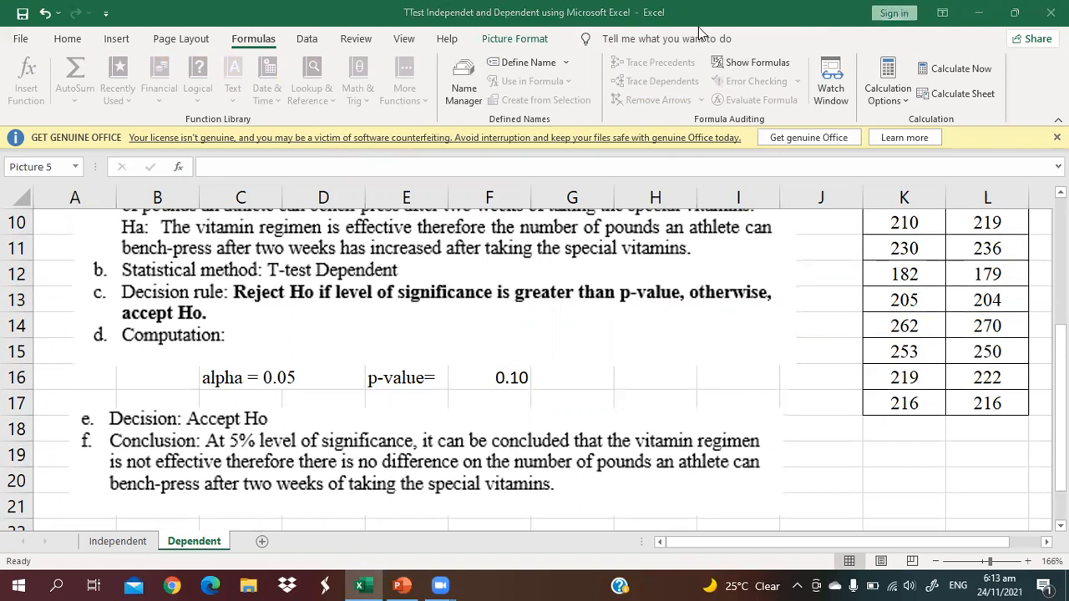